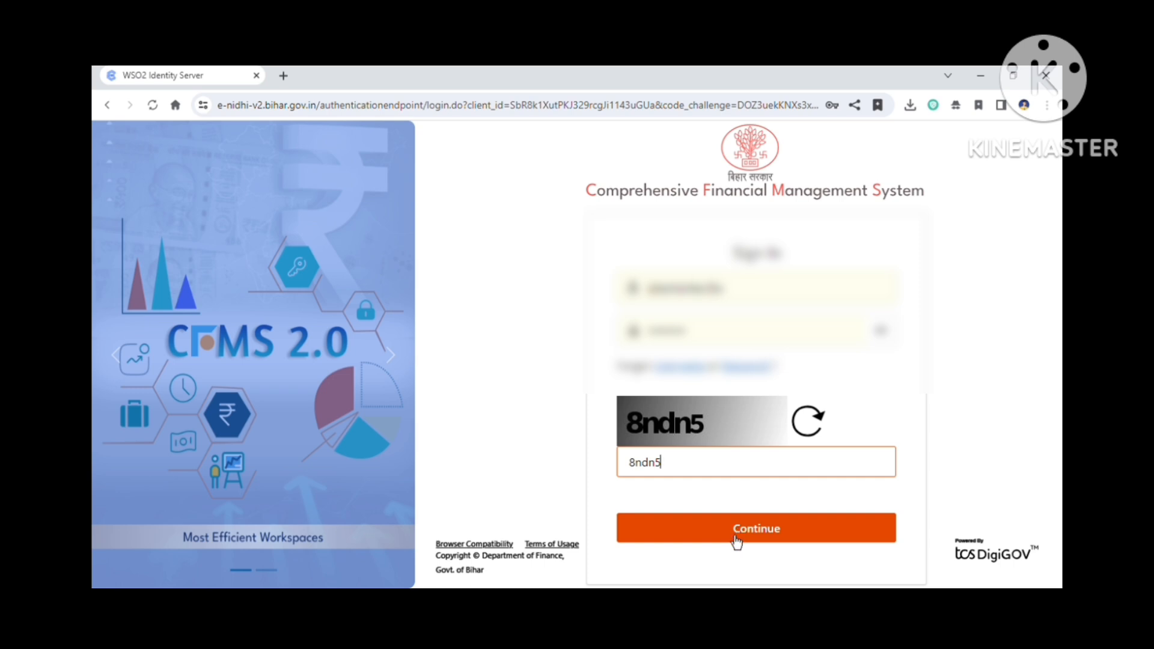
# Step: Continue the sign-in past the captcha, then enter the confirmation code and submit it
pyautogui.click(736, 531)
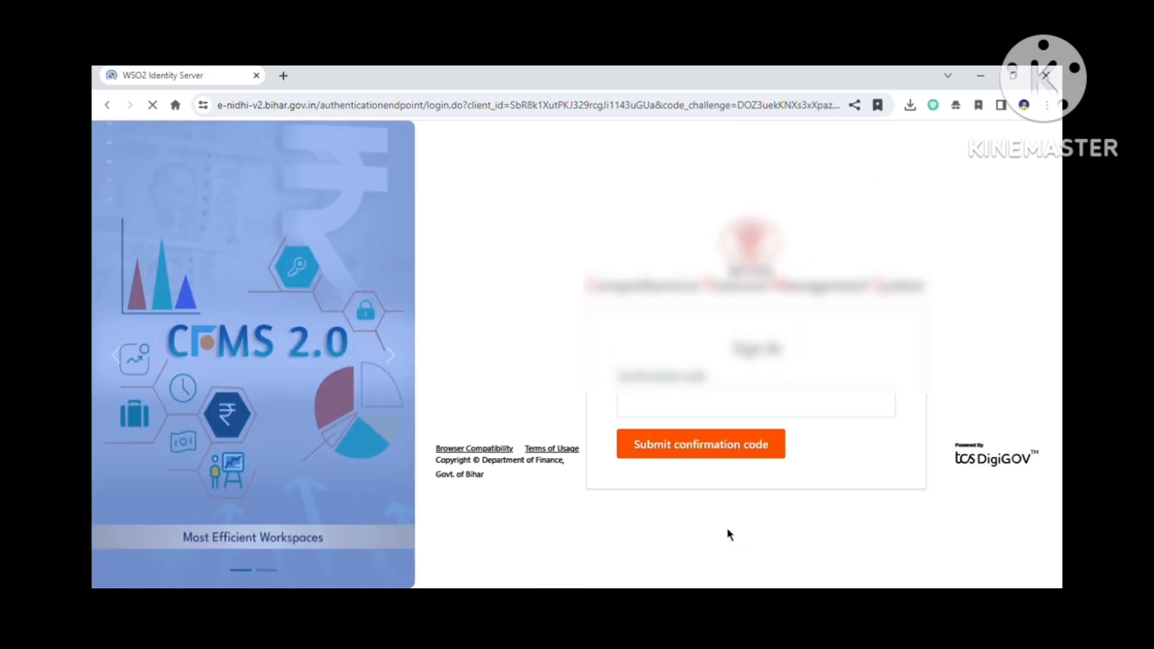
pyautogui.click(715, 406)
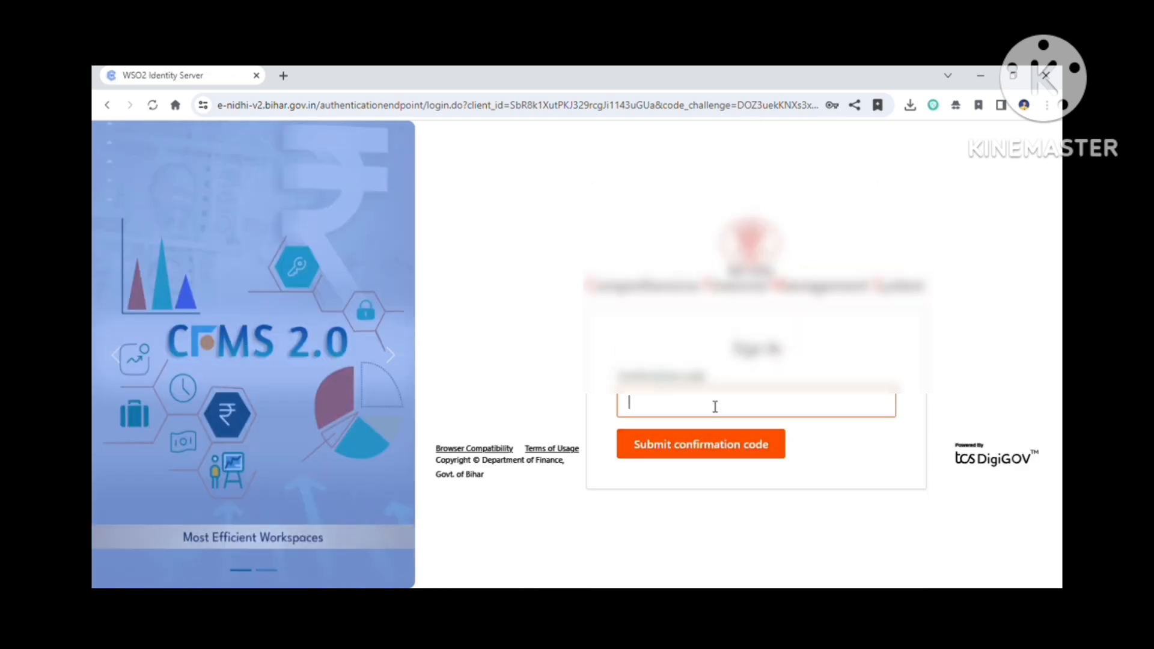
pyautogui.write('******')
pyautogui.click(691, 443)
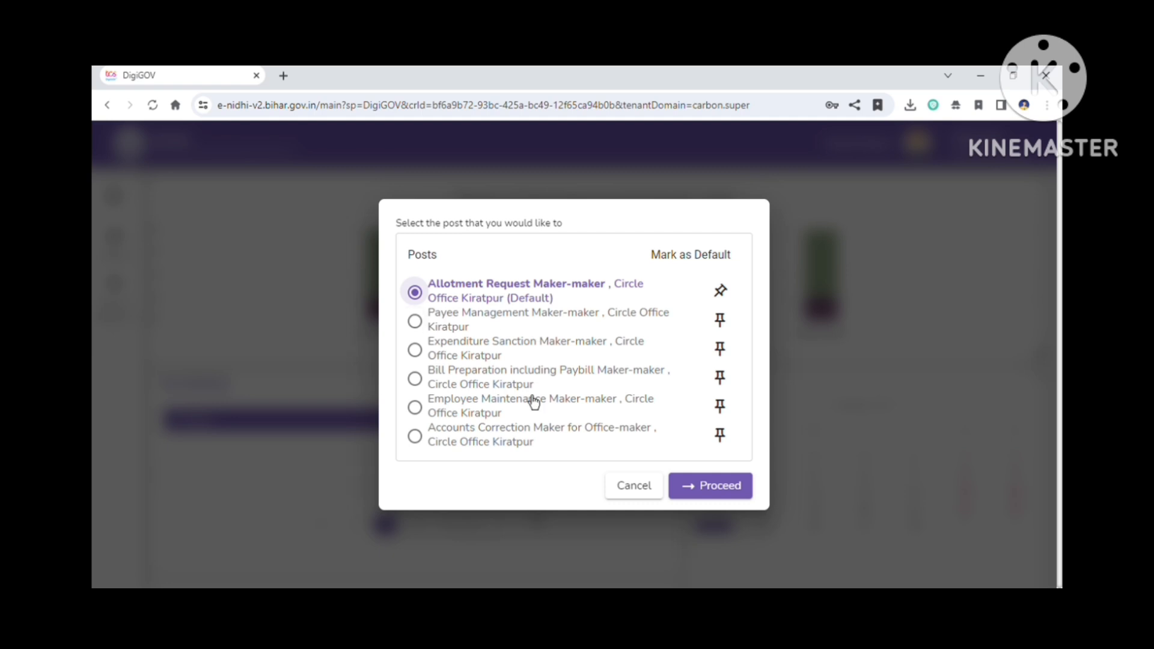
# Step: Choose the Expenditure Sanction Maker-maker, Circle Office Kiratpur post and proceed
pyautogui.click(415, 360)
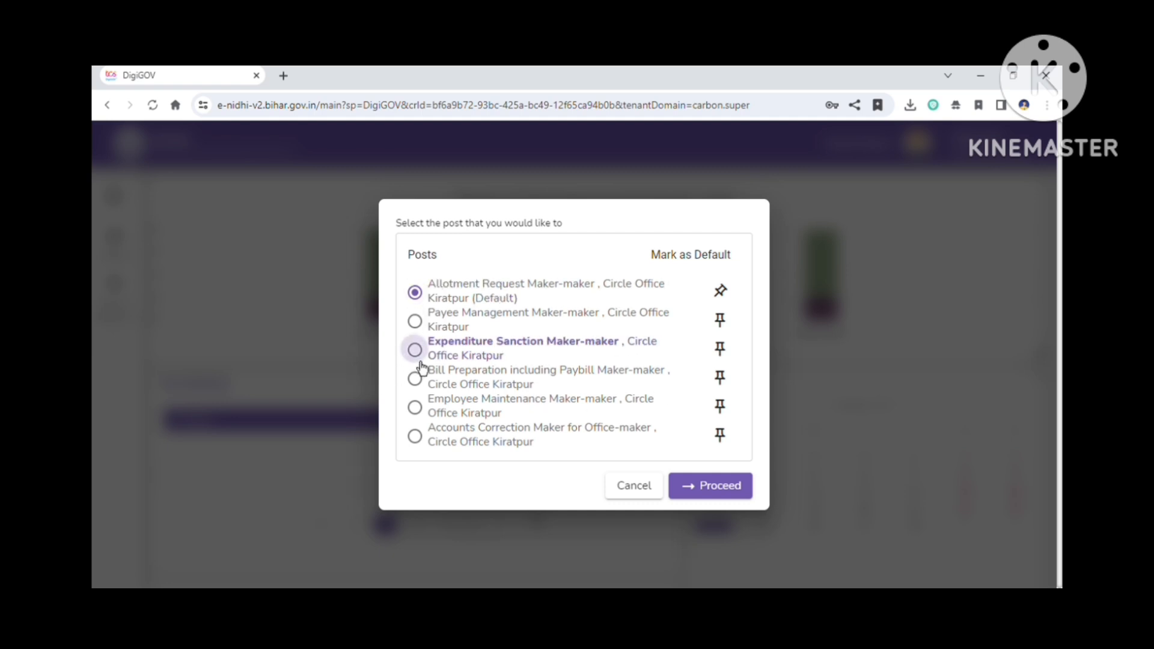
pyautogui.click(709, 494)
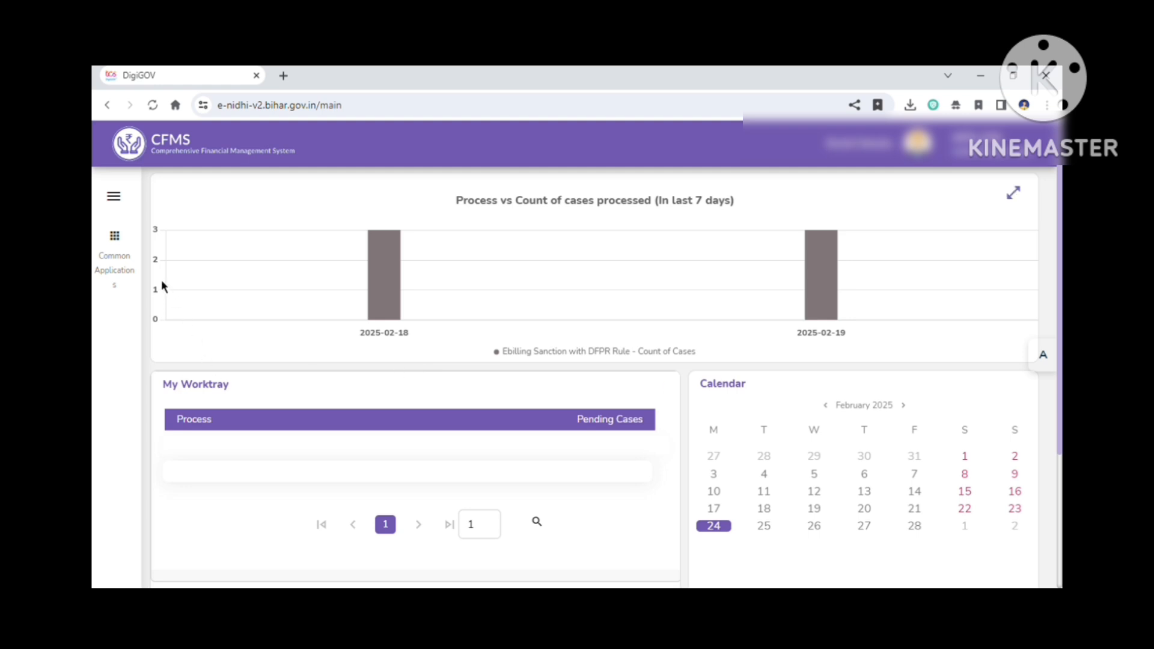
# Step: Open Capture Sanction from the Common Applications eBilling - Sanction section
pyautogui.click(117, 267)
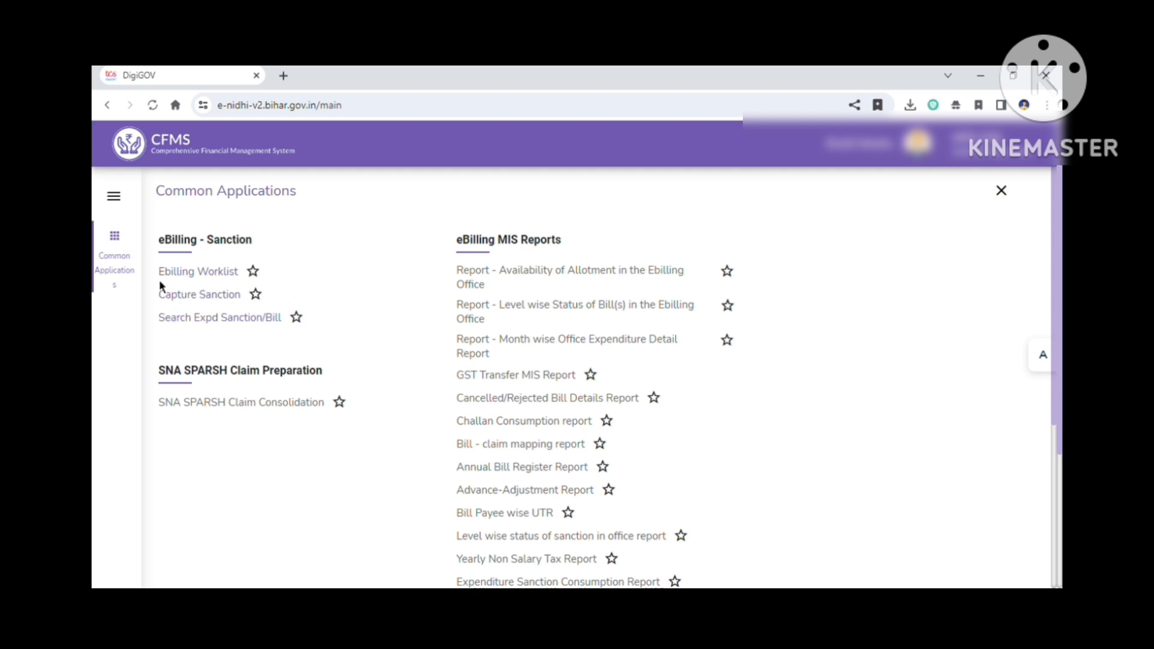
pyautogui.click(201, 294)
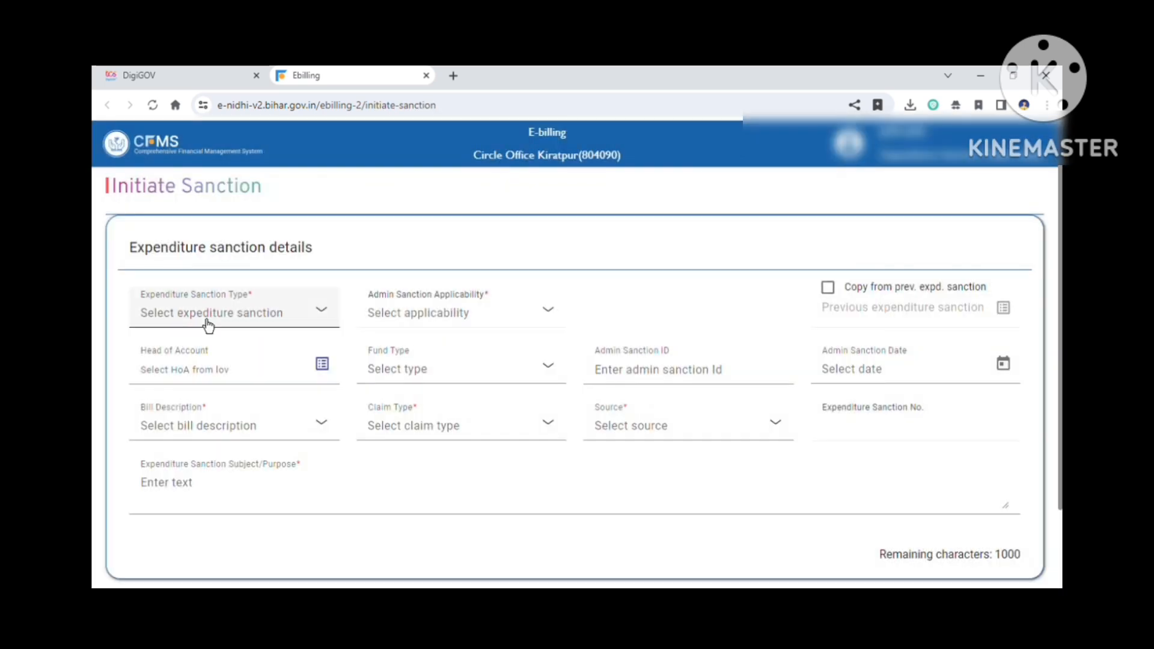
# Step: Set the expenditure sanction type to General Expenditure Sanction and admin sanction applicability to Manual Admin Sanction
pyautogui.click(201, 320)
pyautogui.click(193, 447)
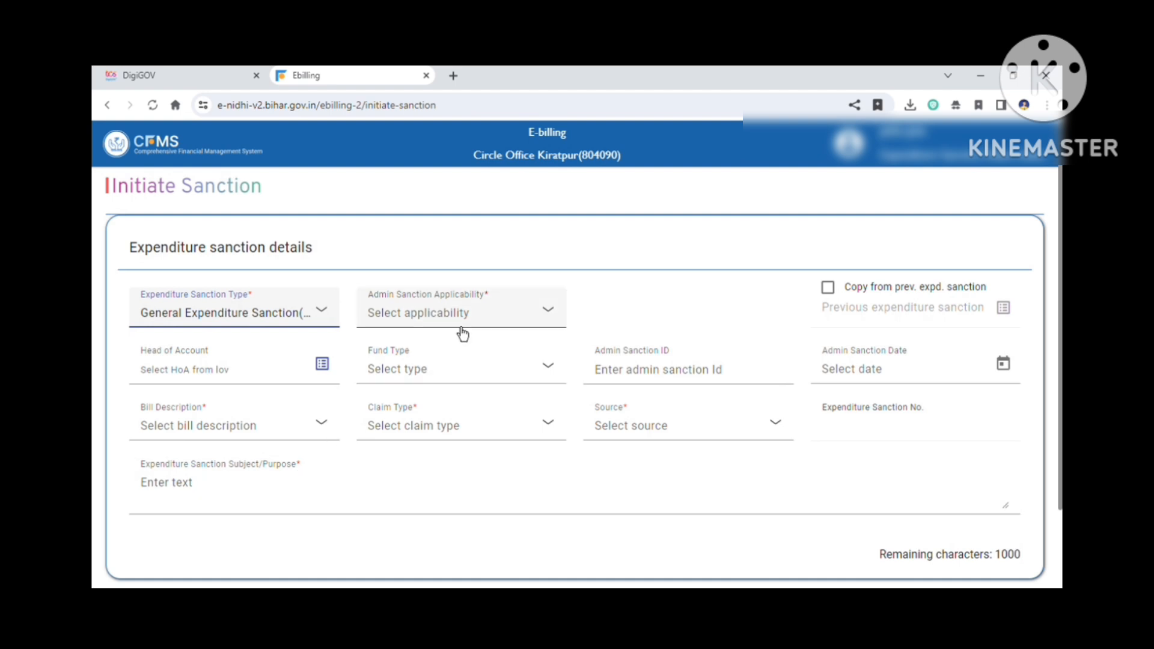
pyautogui.click(462, 332)
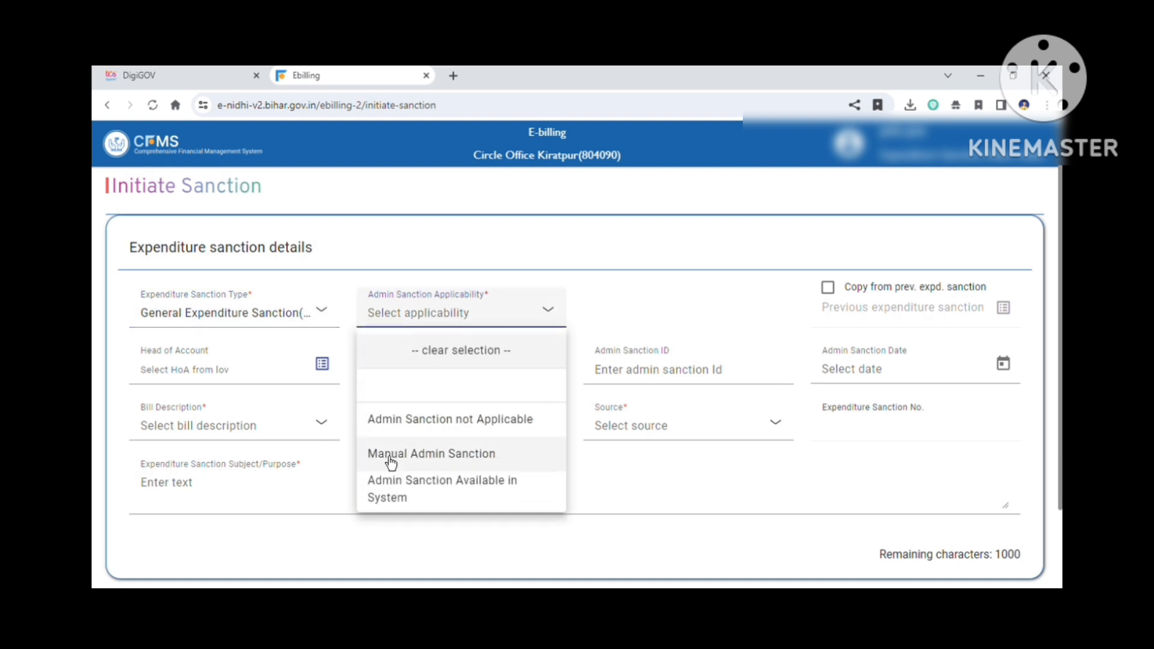
pyautogui.click(468, 464)
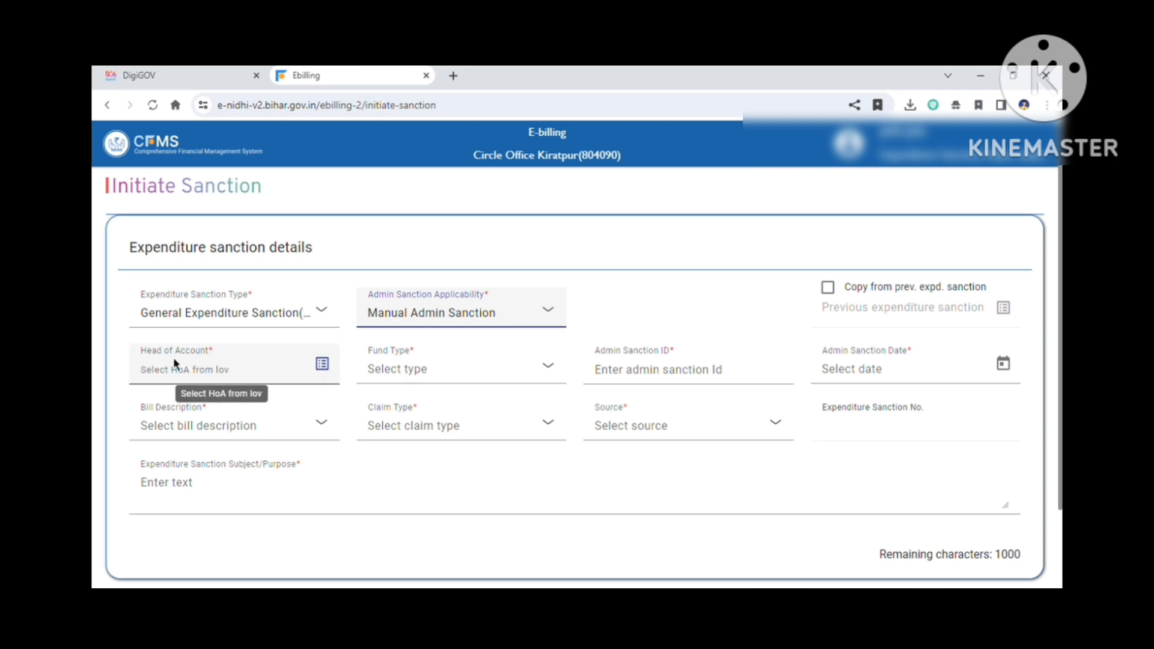
pyautogui.click(322, 363)
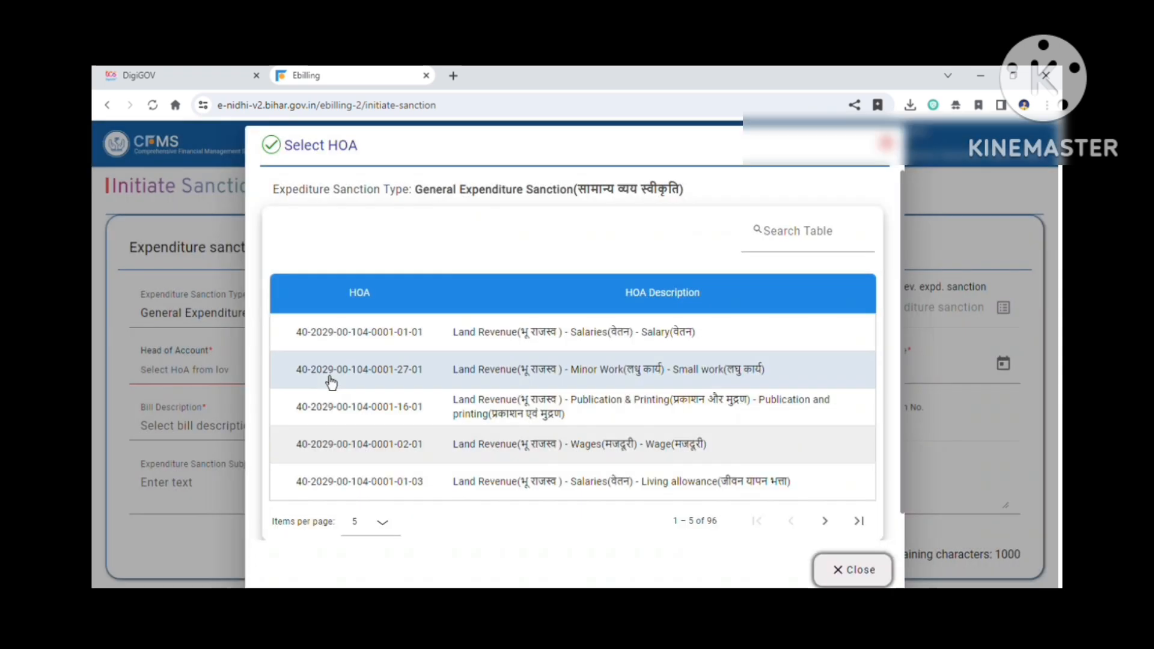
pyautogui.click(792, 234)
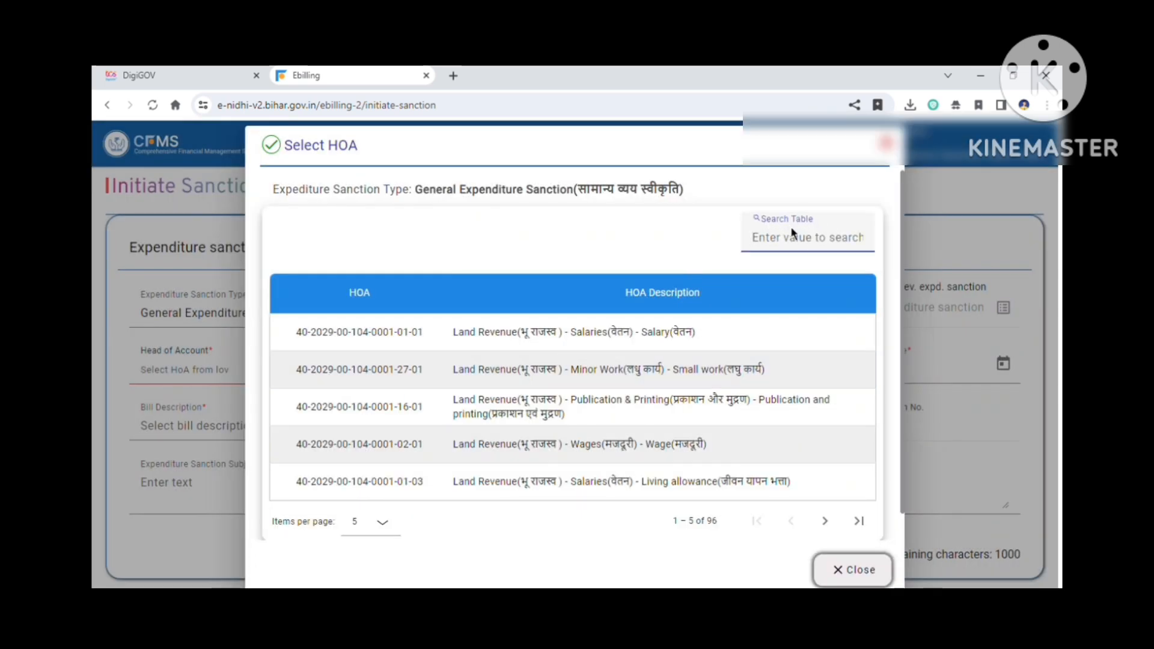
pyautogui.write('0002')
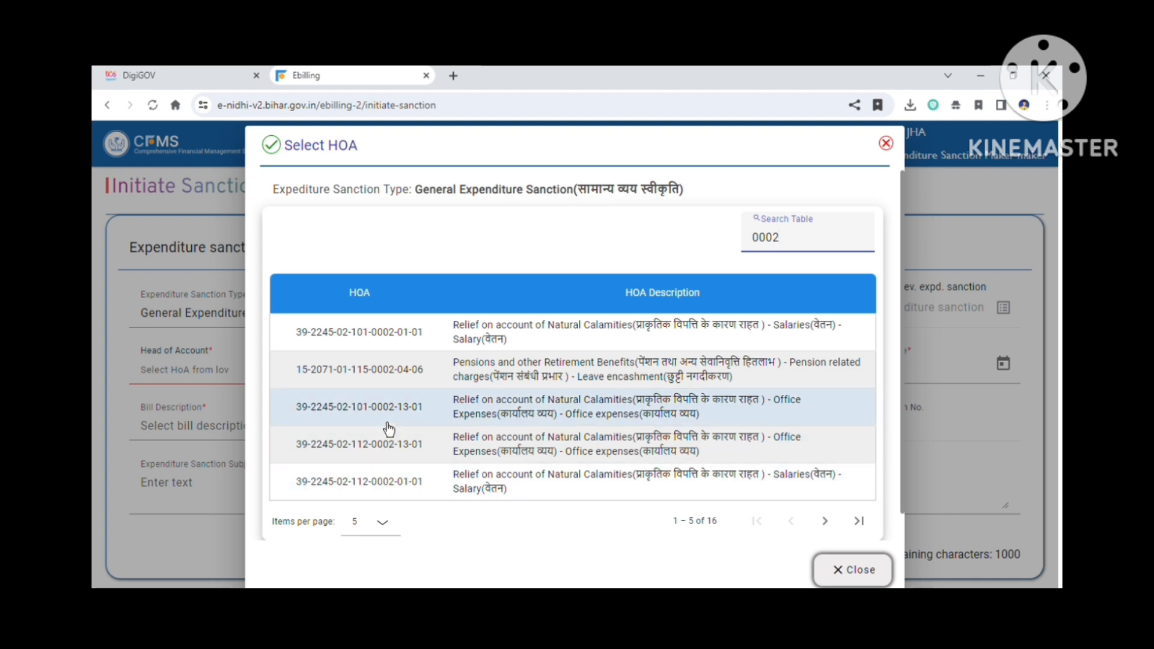
pyautogui.click(381, 521)
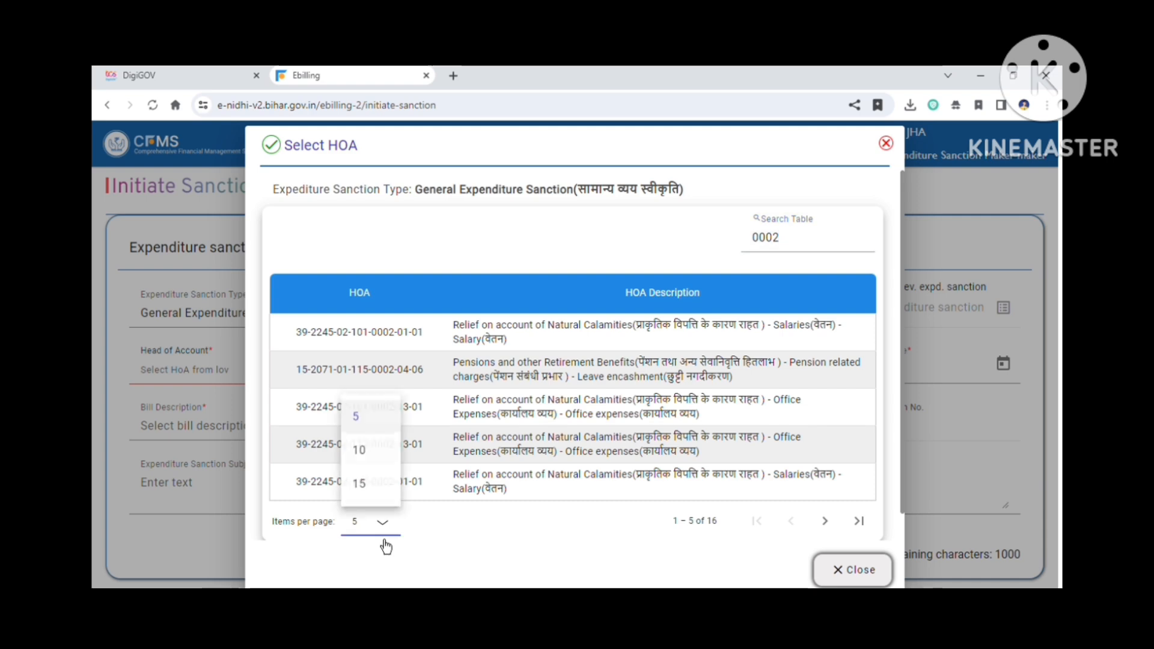
pyautogui.click(368, 462)
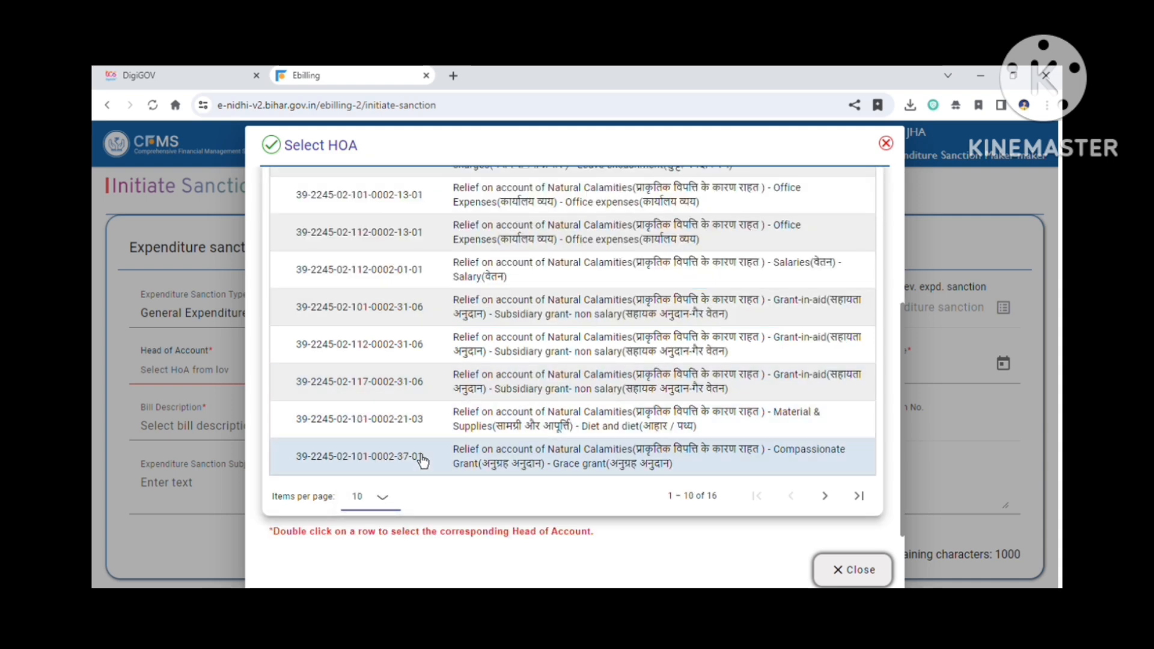
pyautogui.scroll(3, 422, 459)
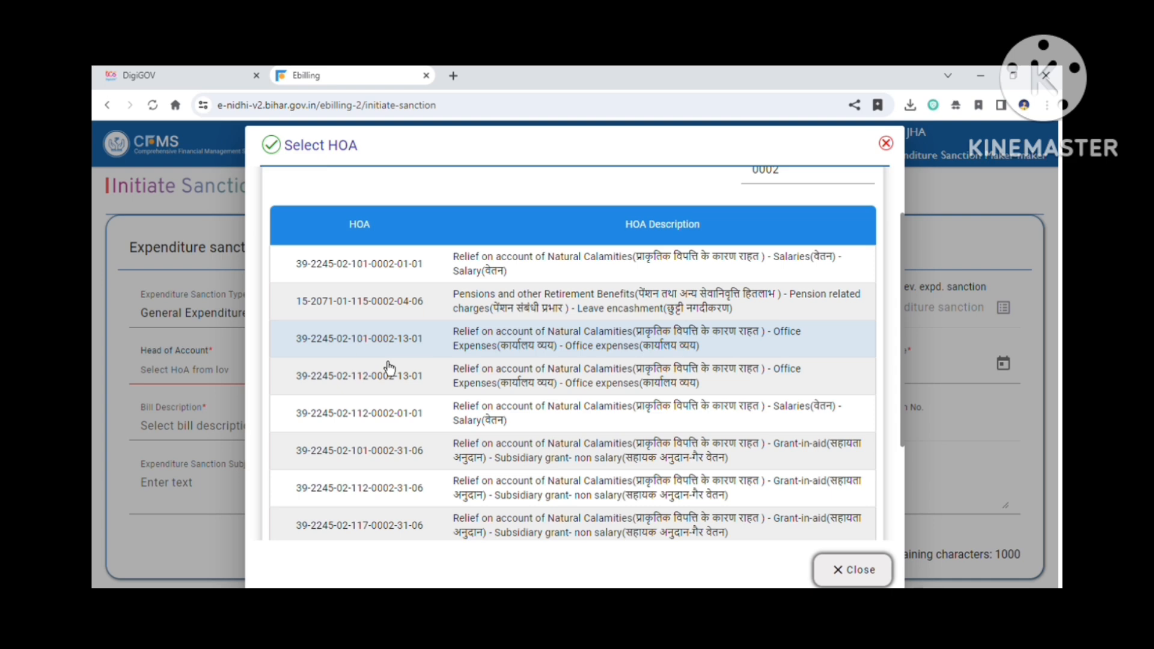
pyautogui.doubleClick(377, 264)
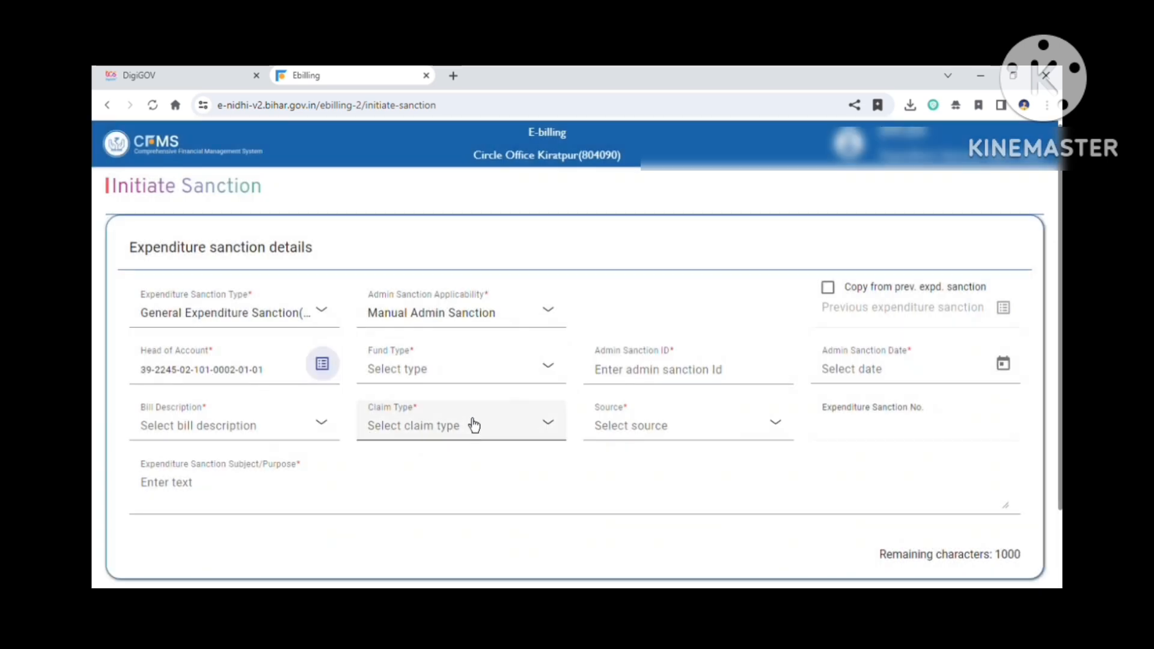
# Step: Set the fund type to Non-BCF and enter the admin sanction ID as one one nine 119
pyautogui.click(447, 376)
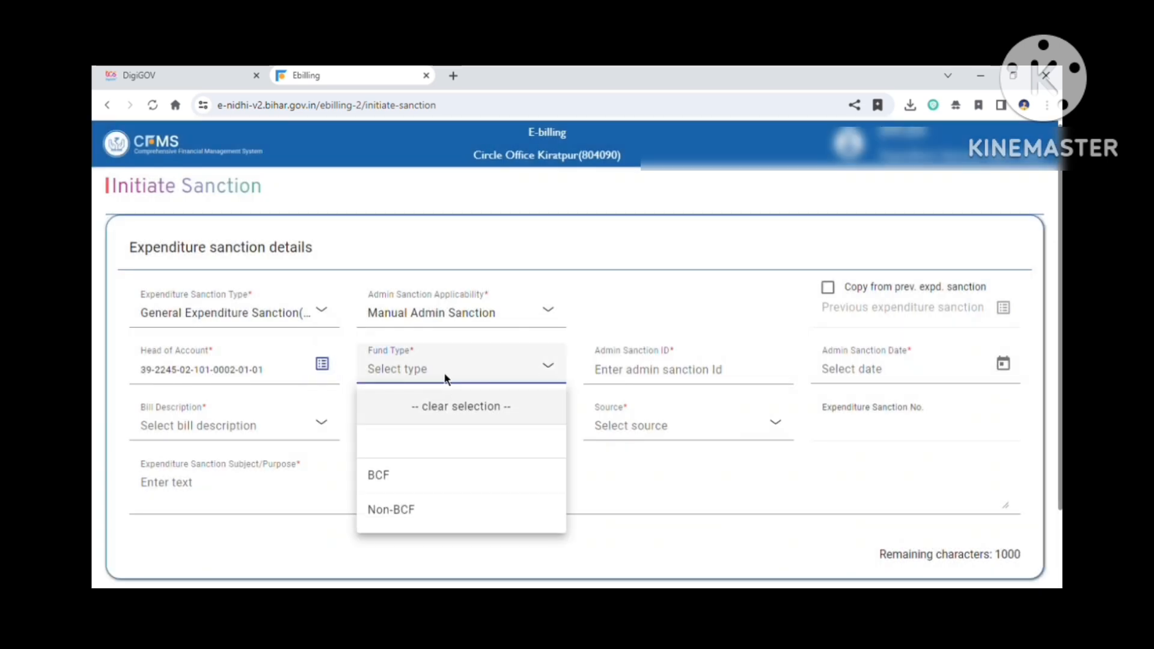
pyautogui.click(404, 520)
pyautogui.click(674, 385)
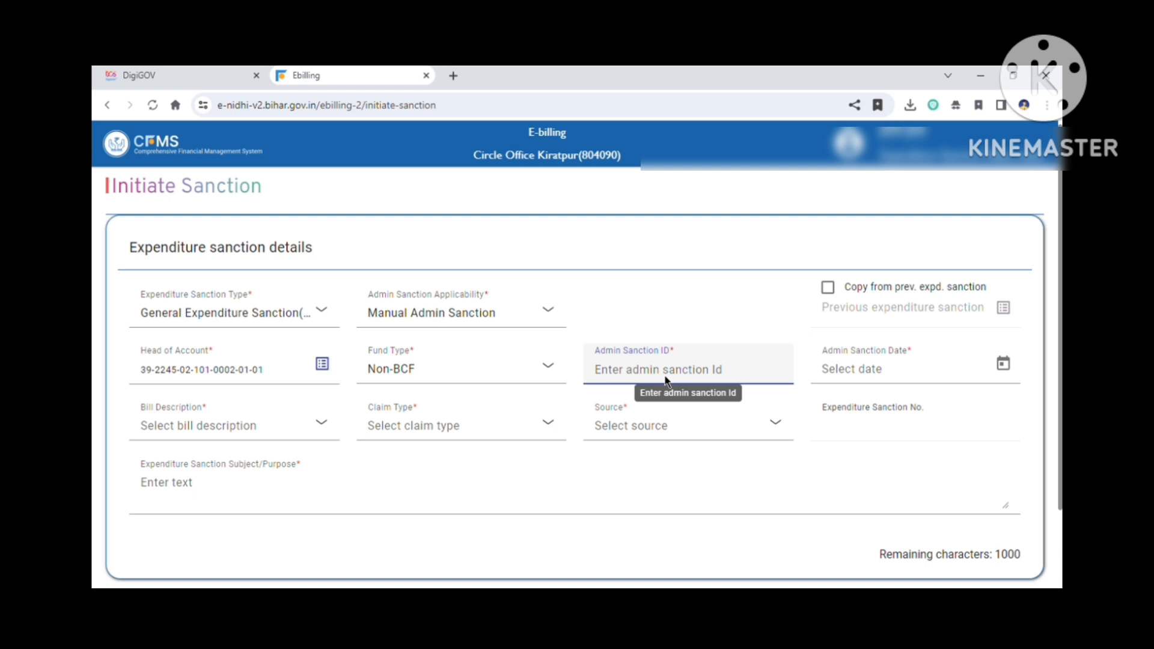
pyautogui.write('one')
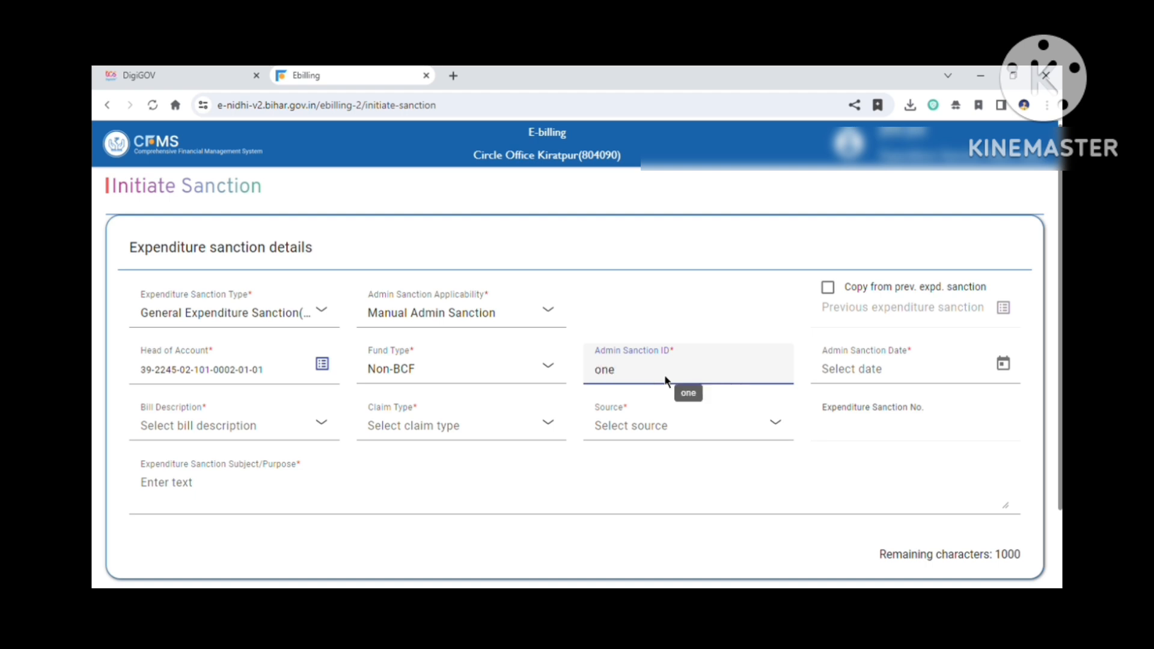
pyautogui.write(' one nine 119')
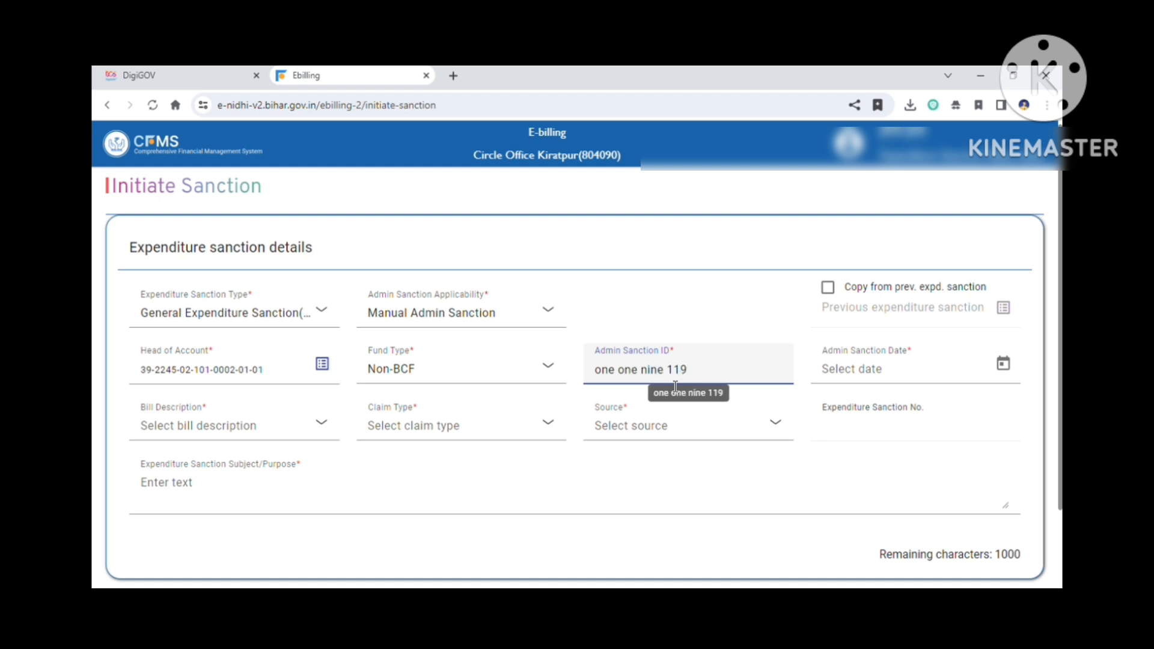
# Step: Set the admin sanction date to 30-Jan-2025 from the date picker
pyautogui.click(1000, 370)
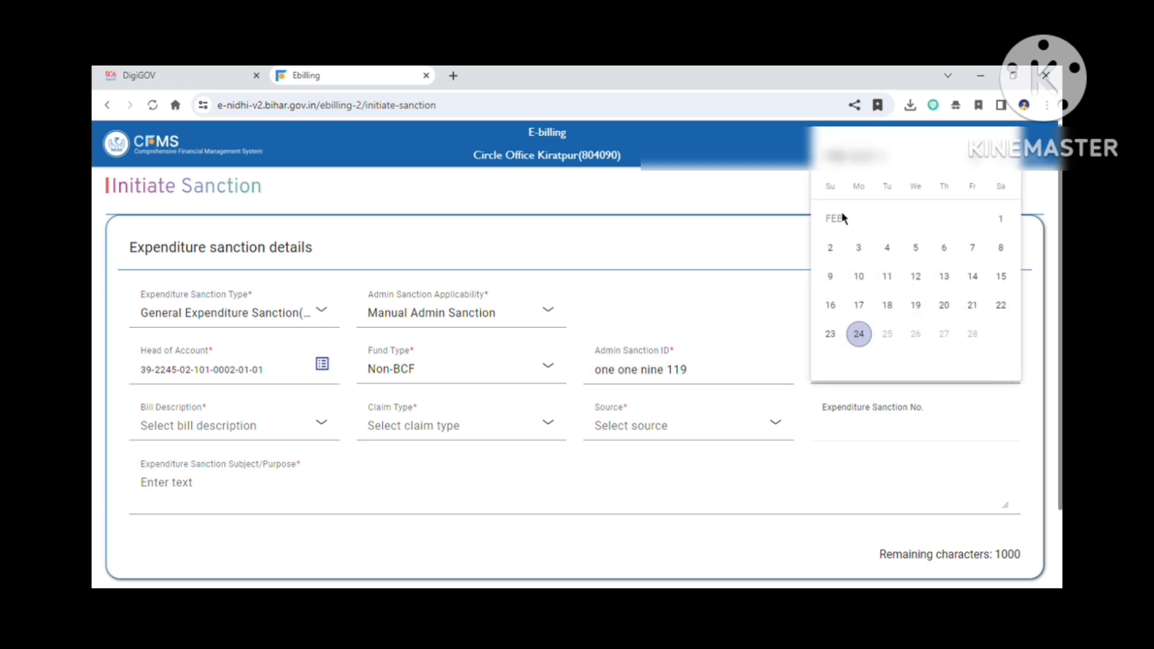
pyautogui.click(976, 172)
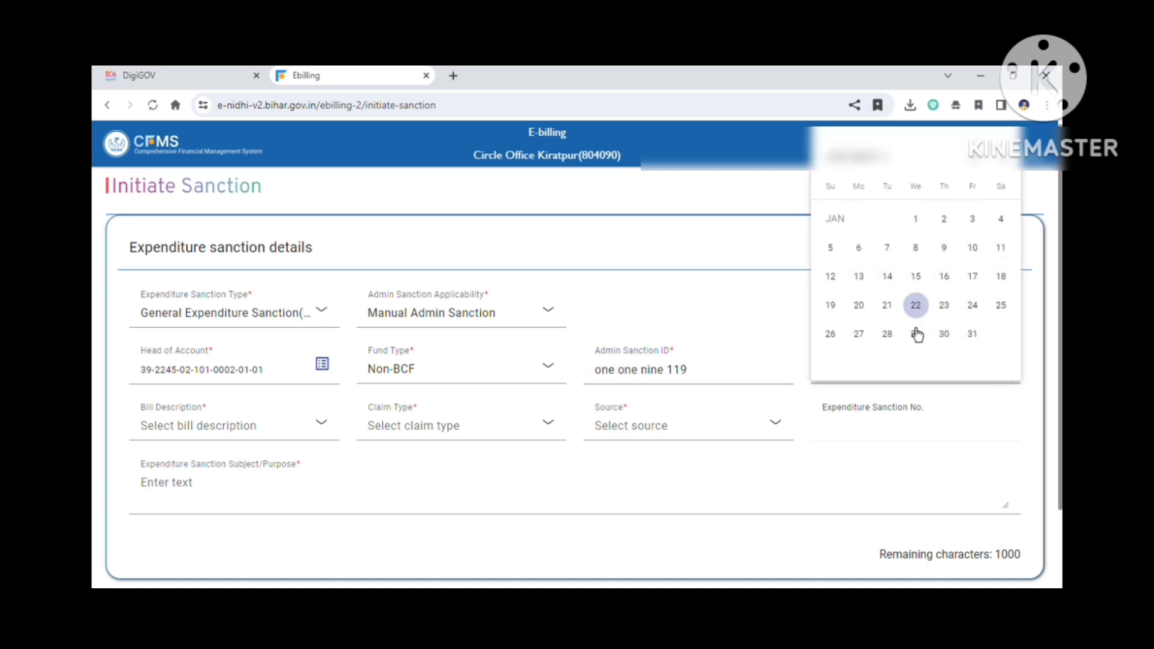
pyautogui.click(954, 345)
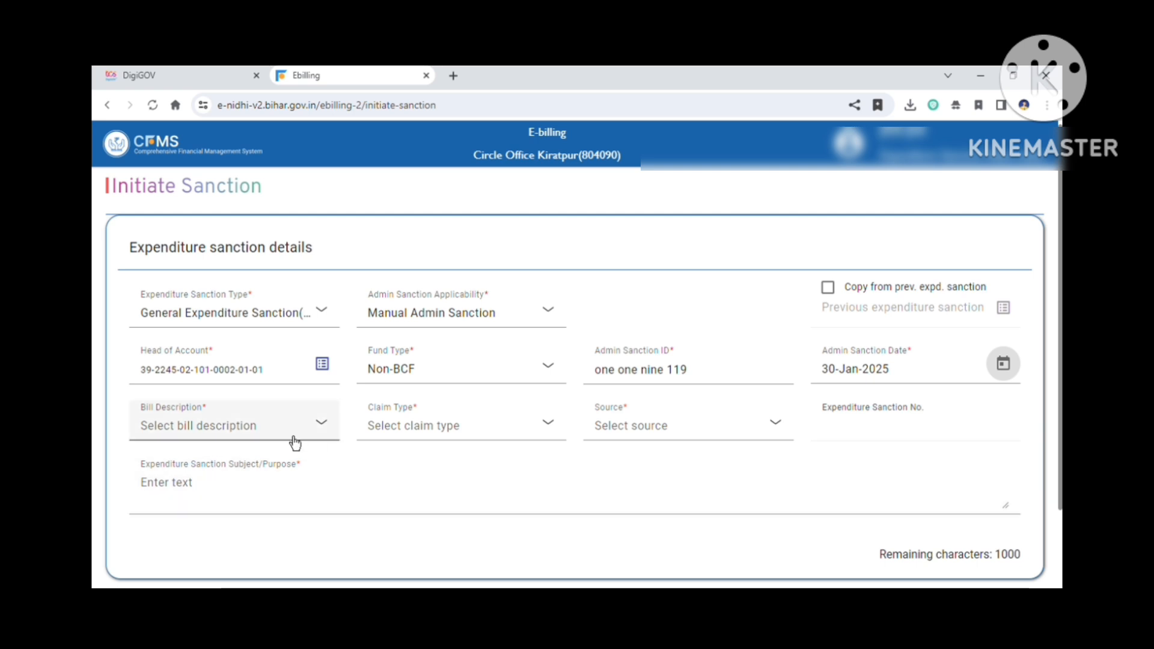
pyautogui.click(234, 424)
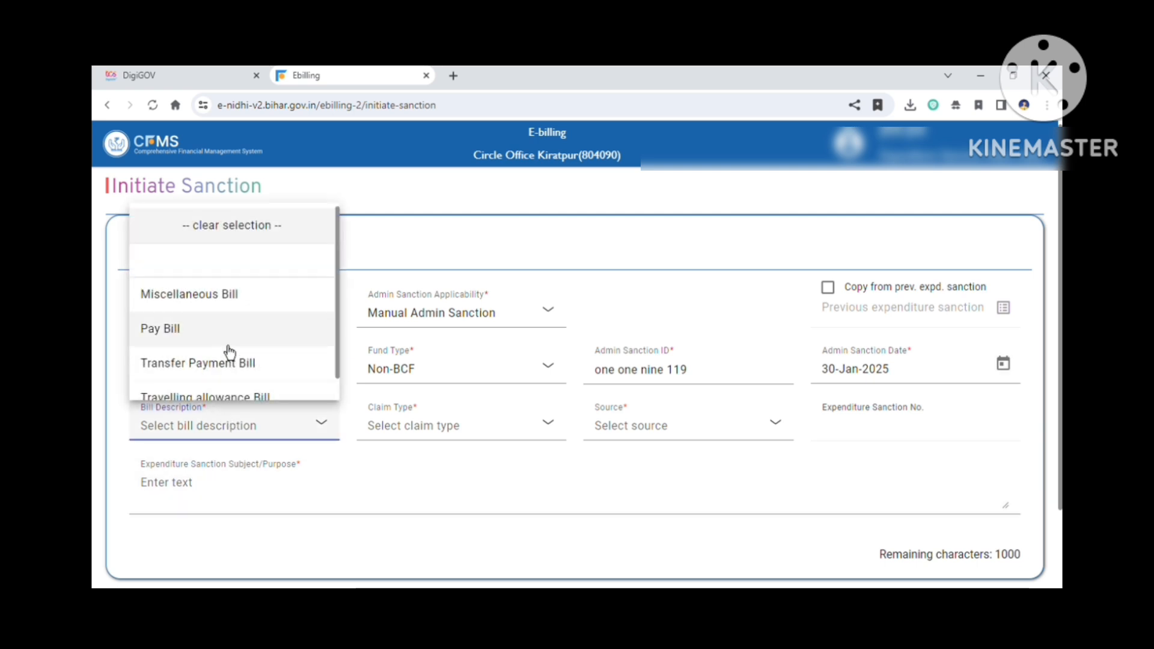
pyautogui.scroll(-1, 228, 351)
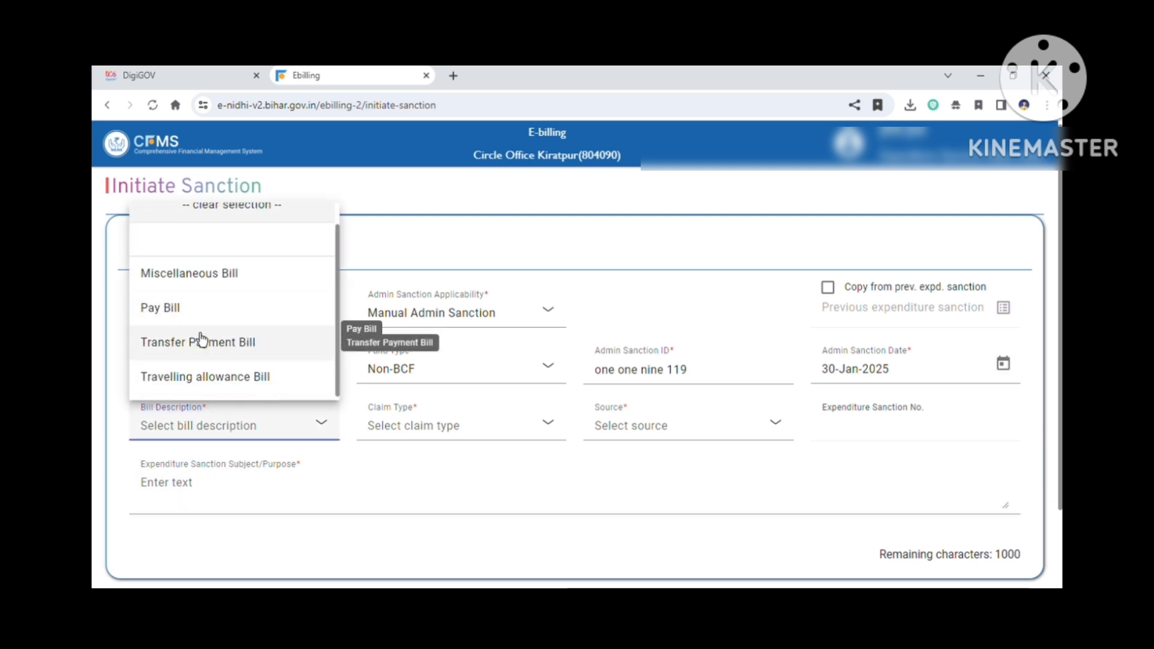
pyautogui.click(449, 506)
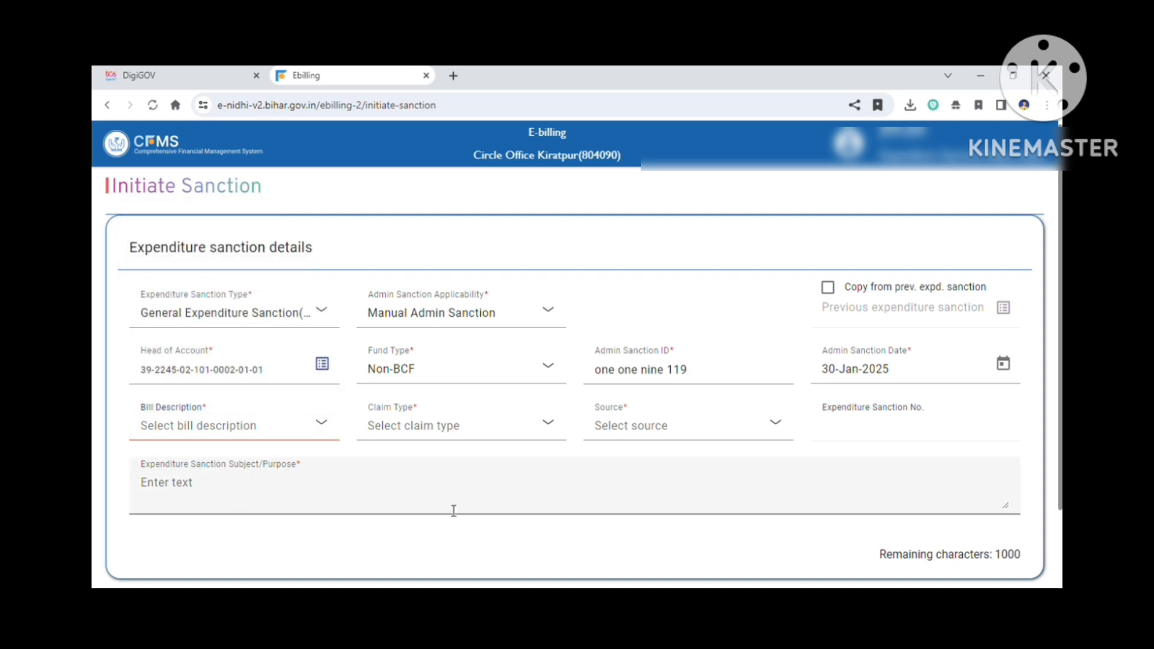
pyautogui.click(322, 365)
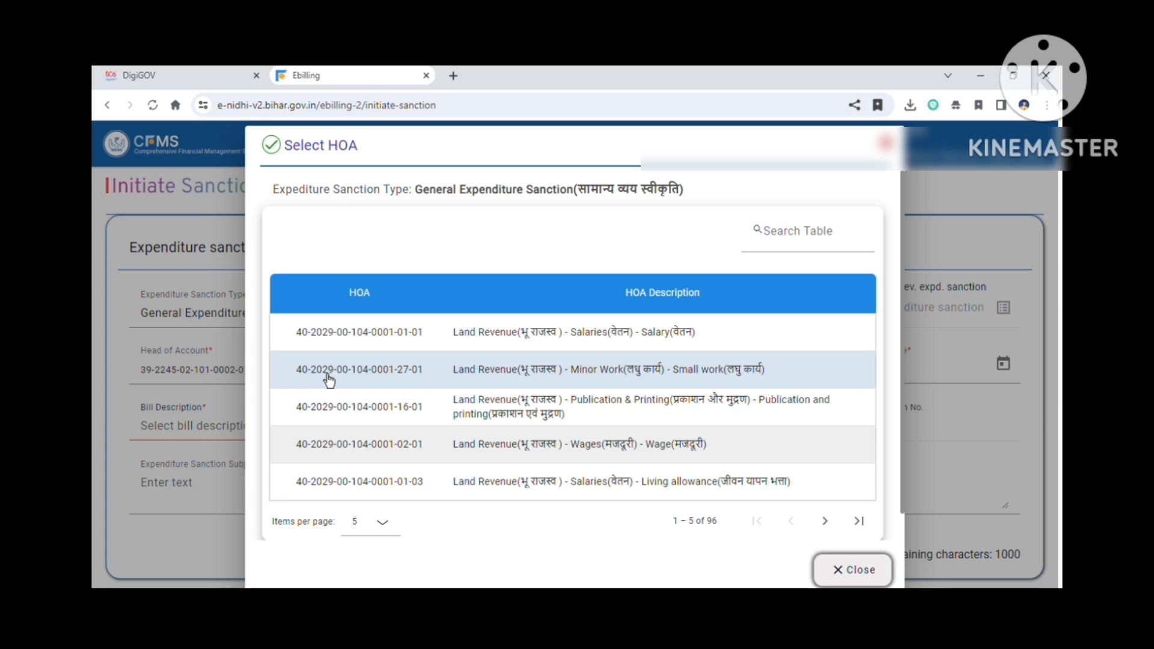
pyautogui.click(832, 248)
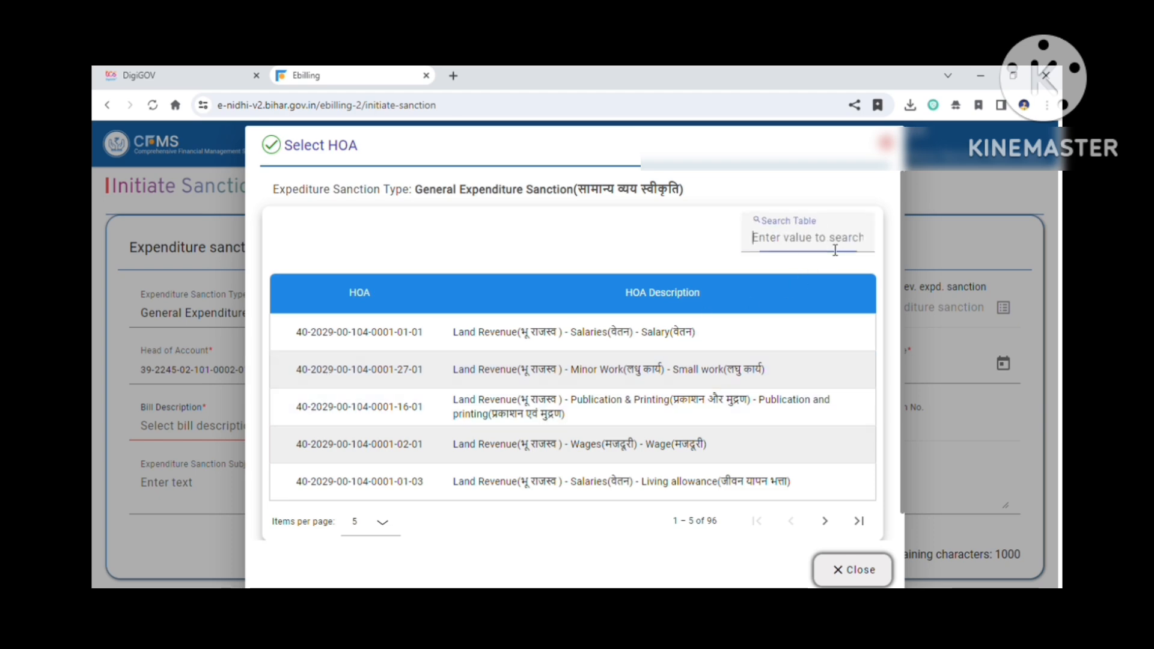
pyautogui.write('0002')
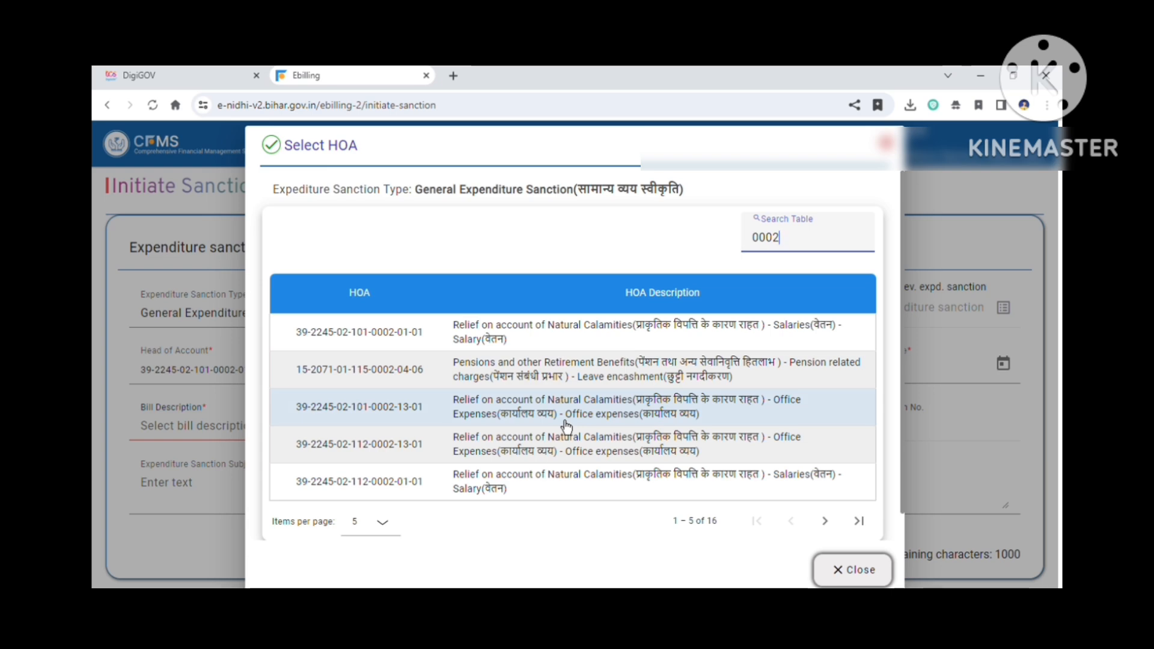
pyautogui.click(367, 522)
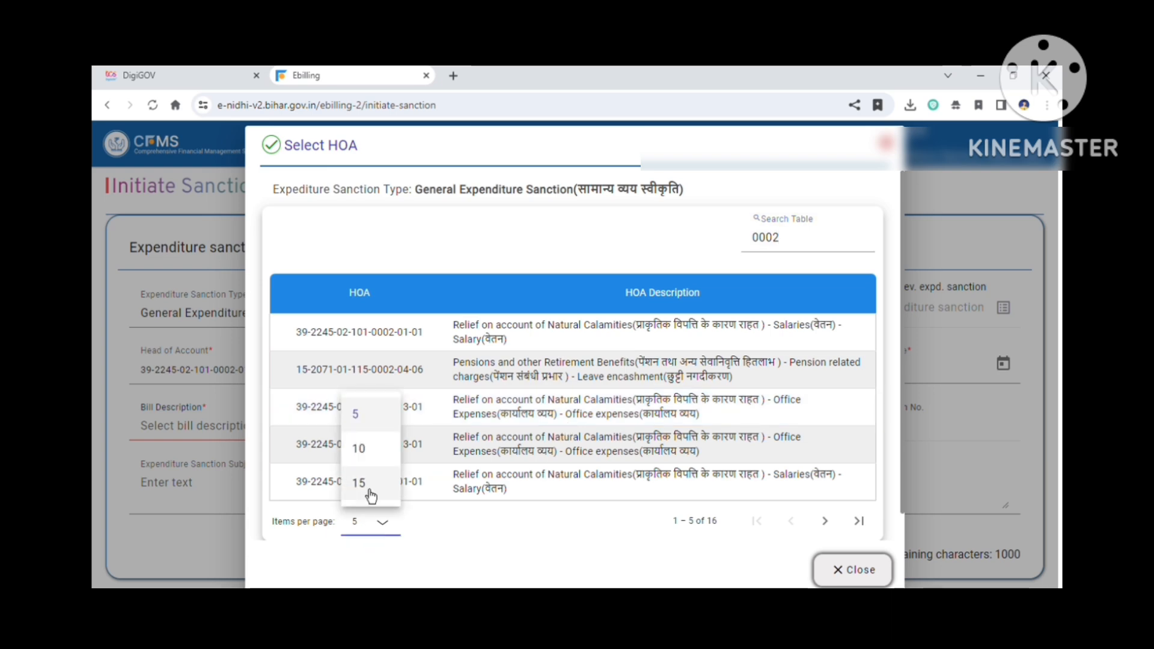
pyautogui.click(358, 449)
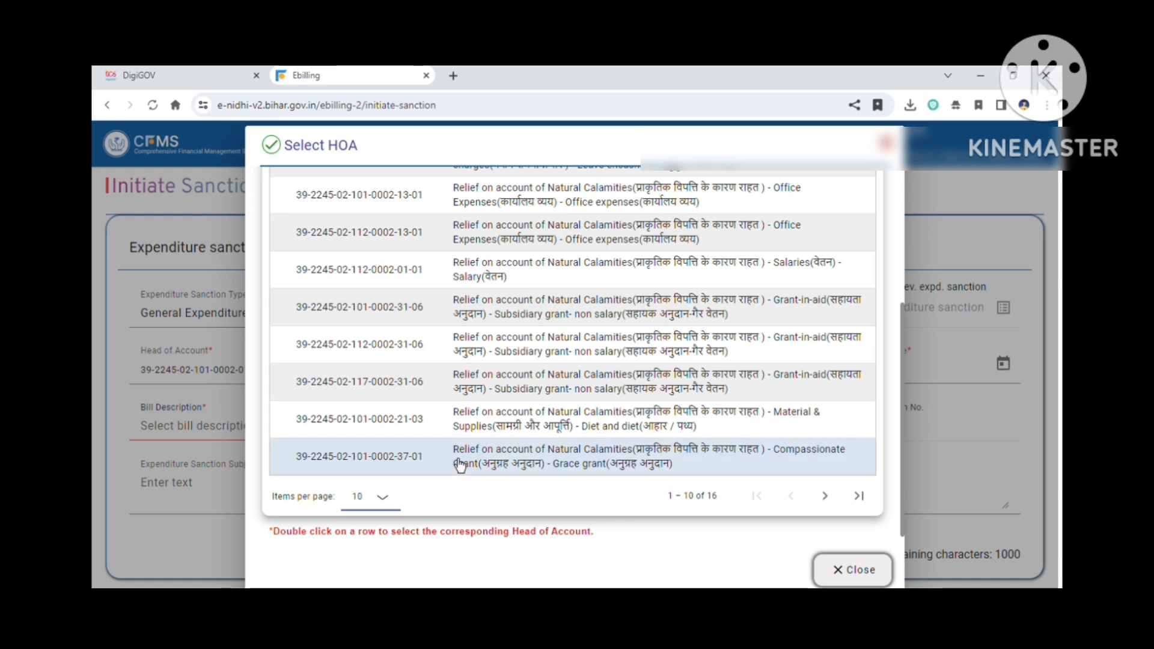
pyautogui.doubleClick(364, 431)
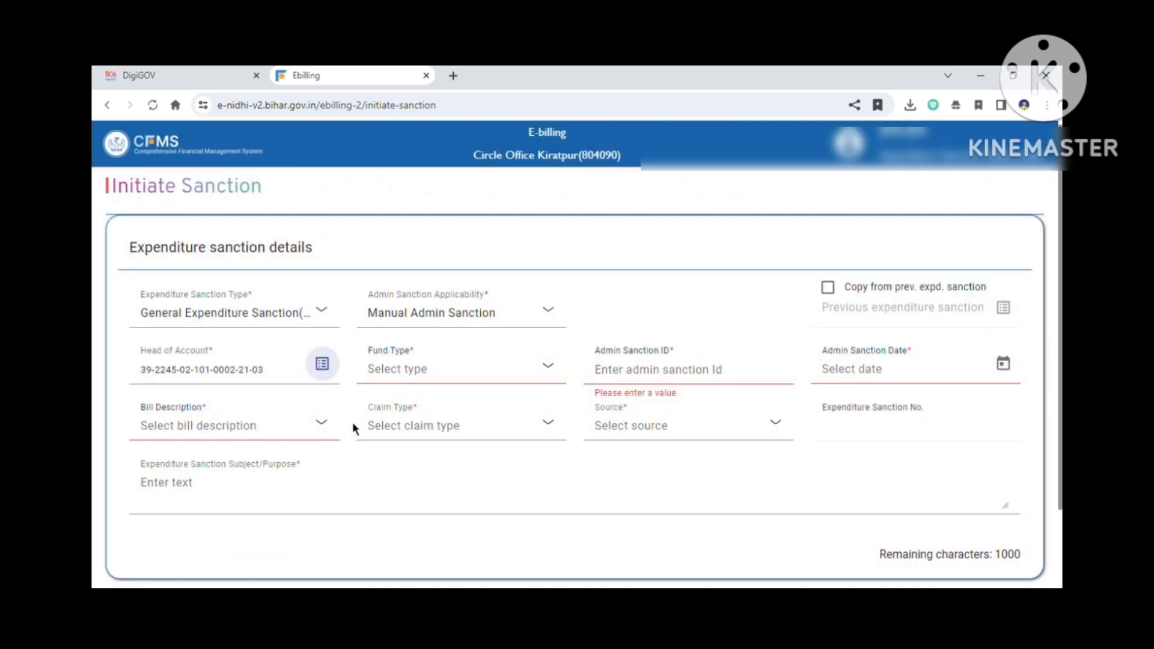
# Step: Set the fund type to Non-BCF and fill the admin sanction ID with ONE ONE NINE 119
pyautogui.click(415, 374)
pyautogui.click(399, 509)
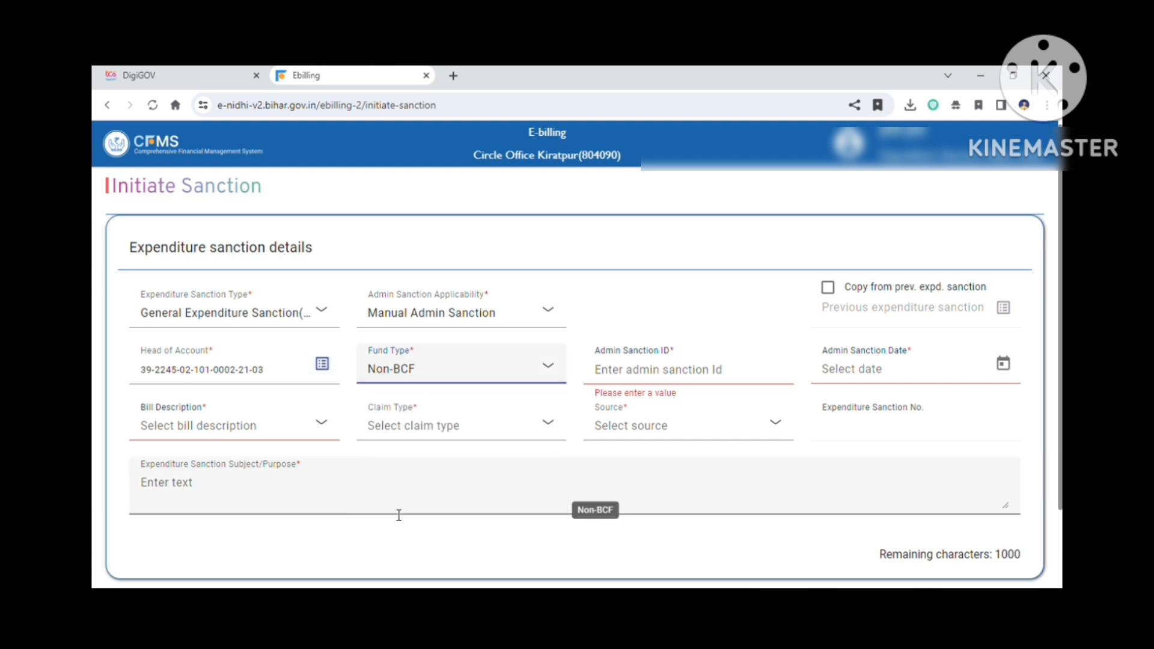
pyautogui.click(641, 385)
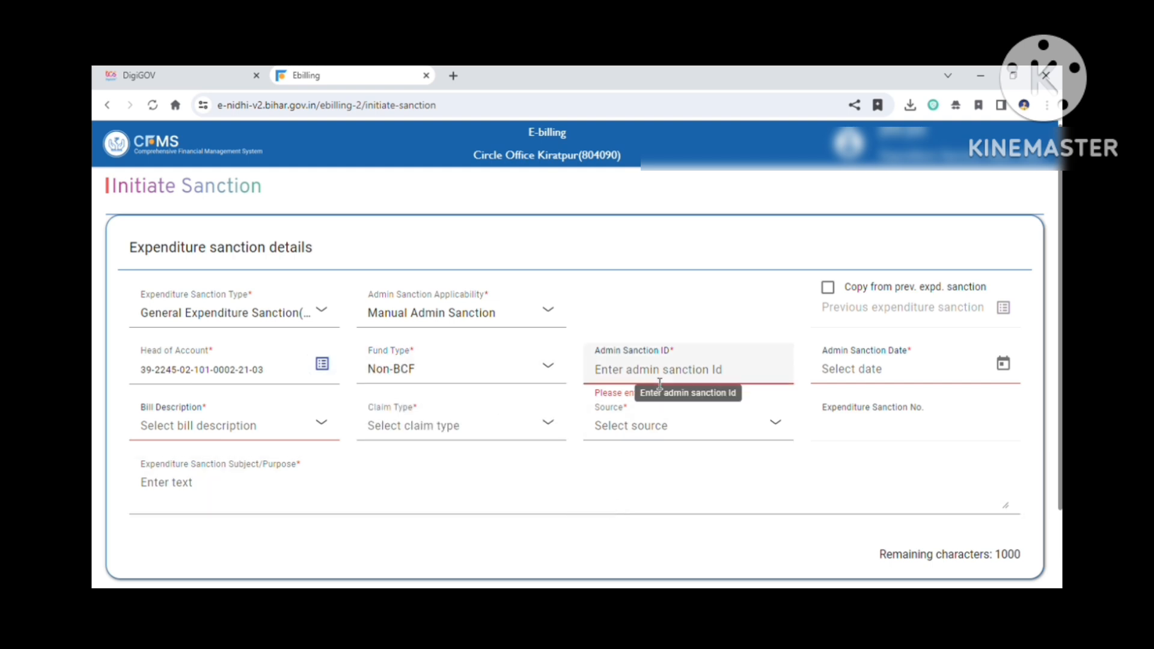
pyautogui.write('ONE SIX TWO 162')
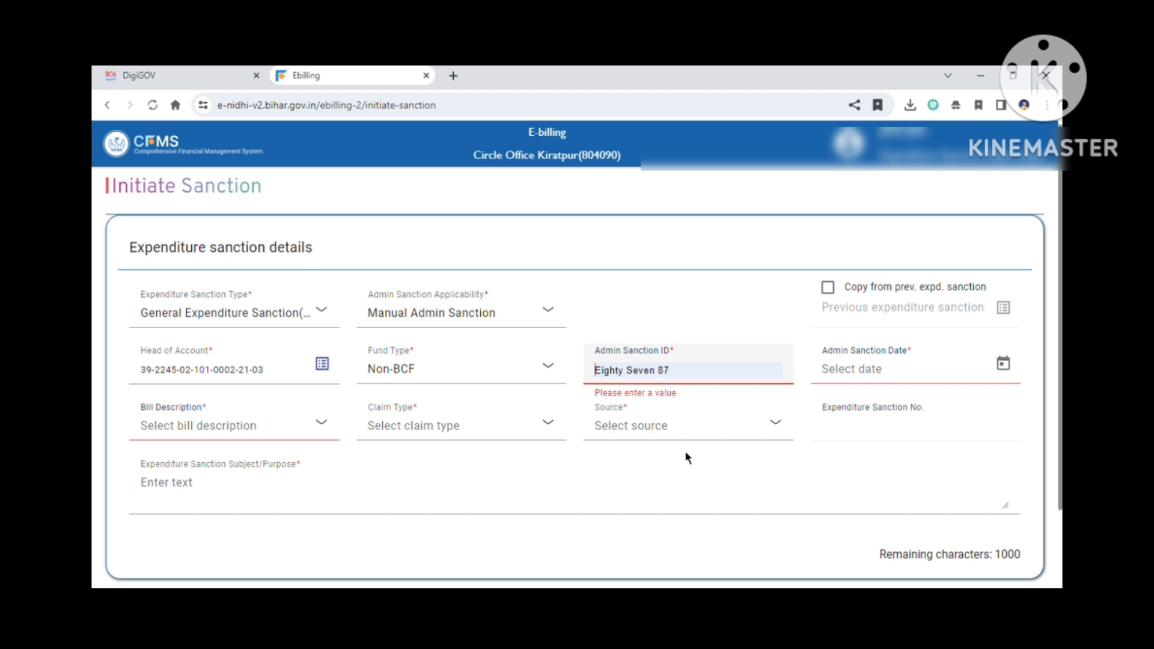
pyautogui.write('ONE N')
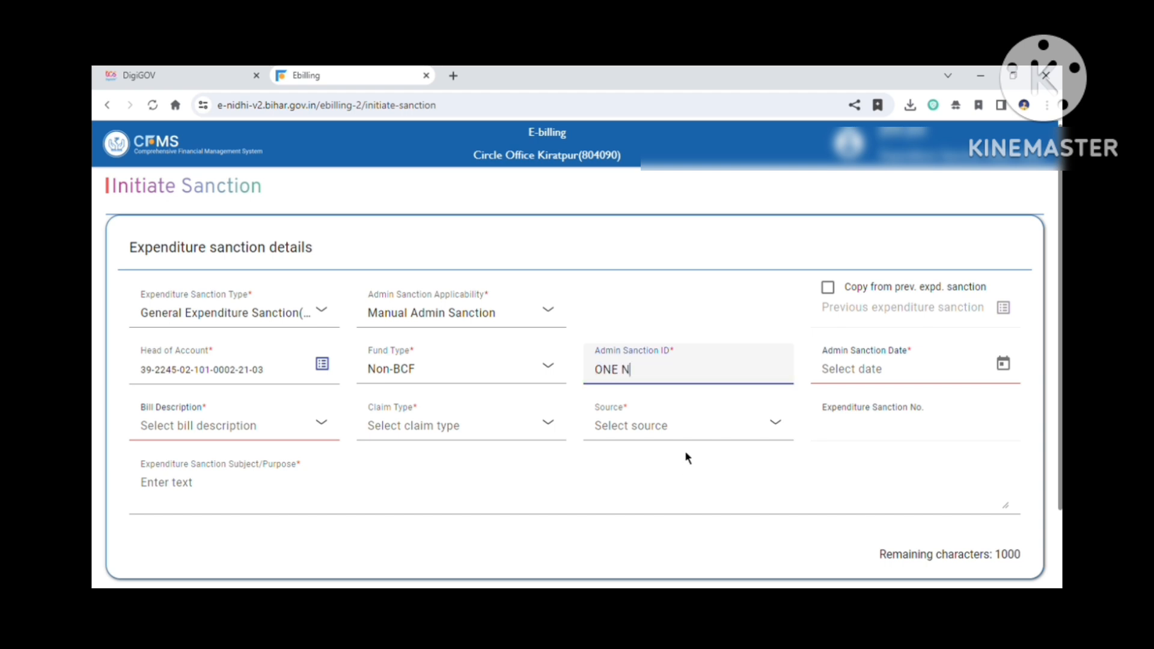
pyautogui.press('BackSpace')
pyautogui.write('ONE NINE 119')
# Step: Pick 30-Jan-2025 as the admin sanction date in the date picker
pyautogui.click(1009, 379)
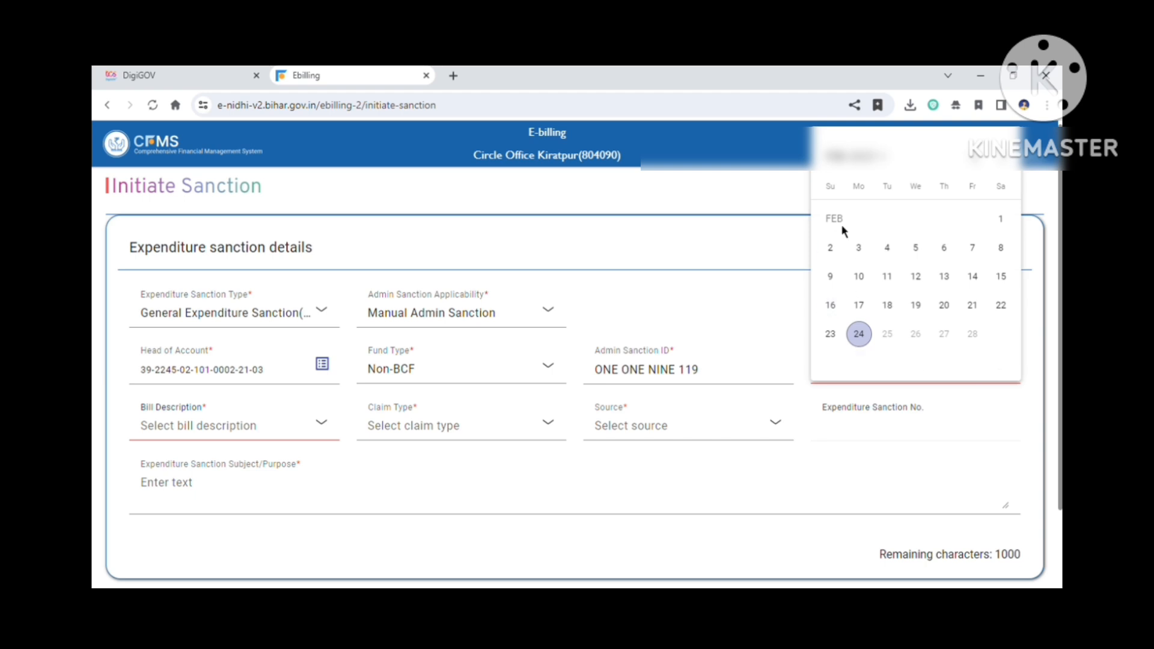
pyautogui.click(979, 173)
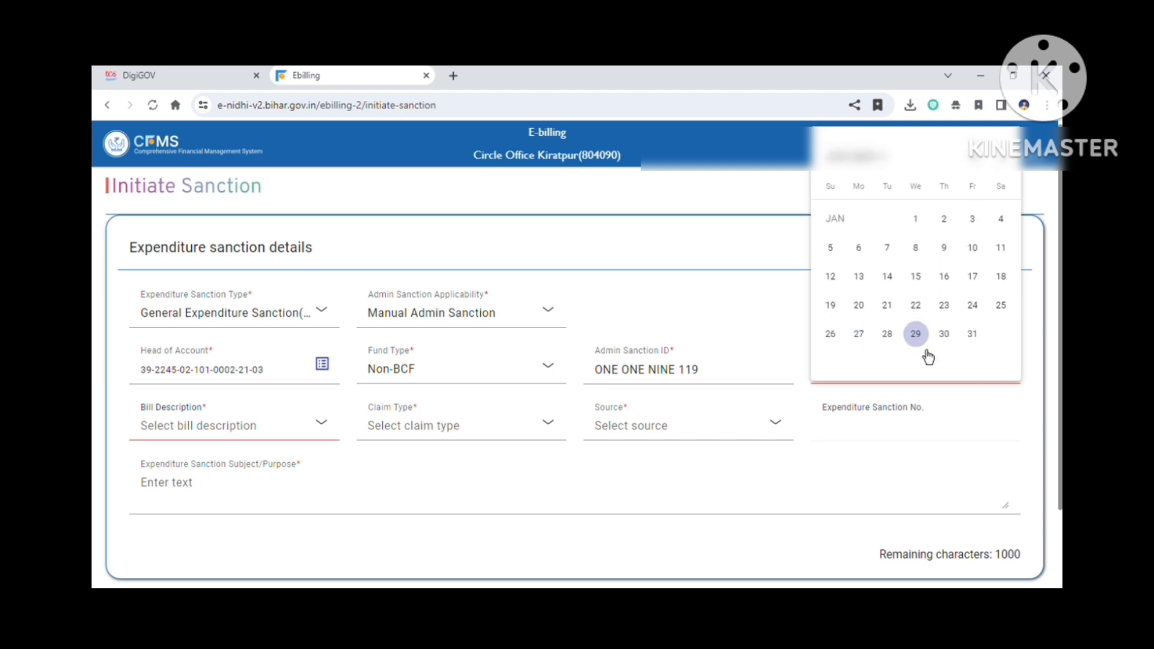
pyautogui.click(944, 334)
# Step: Choose Fully vouched contingent bill as the bill description and Nutrition/Diet as the claim type
pyautogui.click(181, 443)
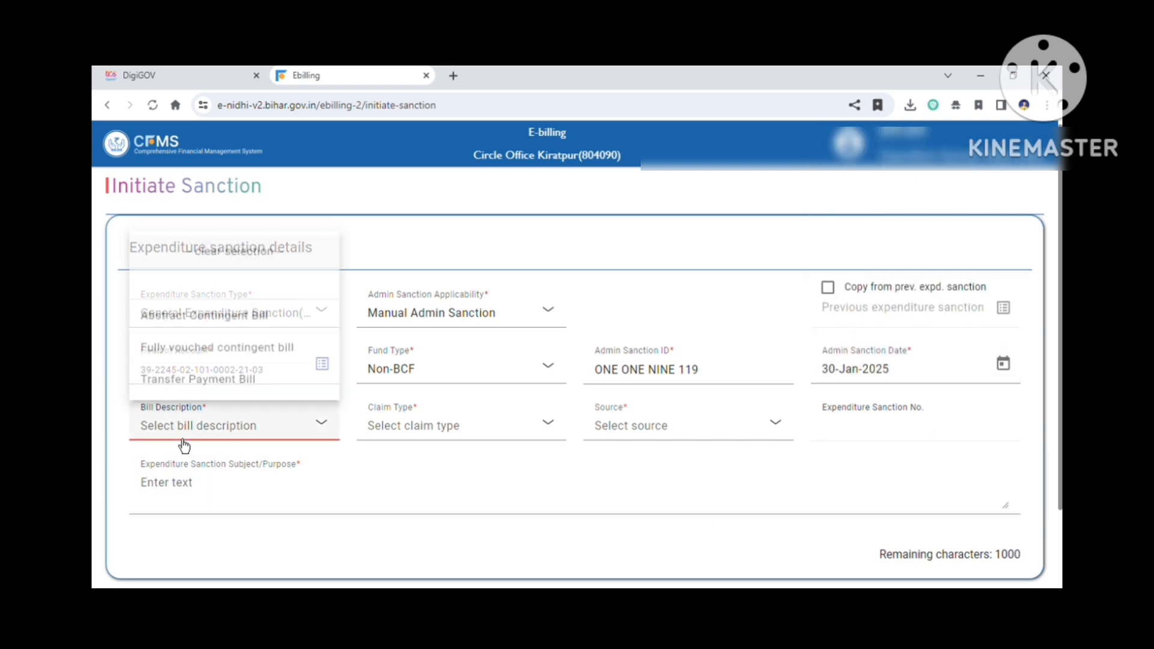
pyautogui.click(184, 344)
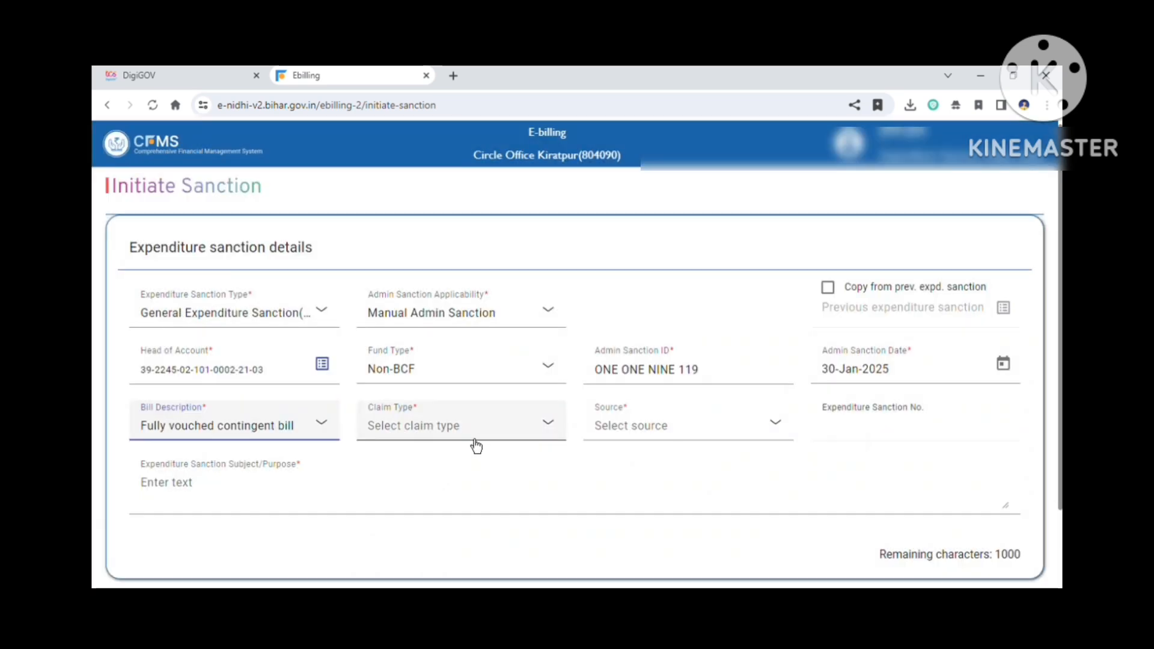
pyautogui.click(475, 445)
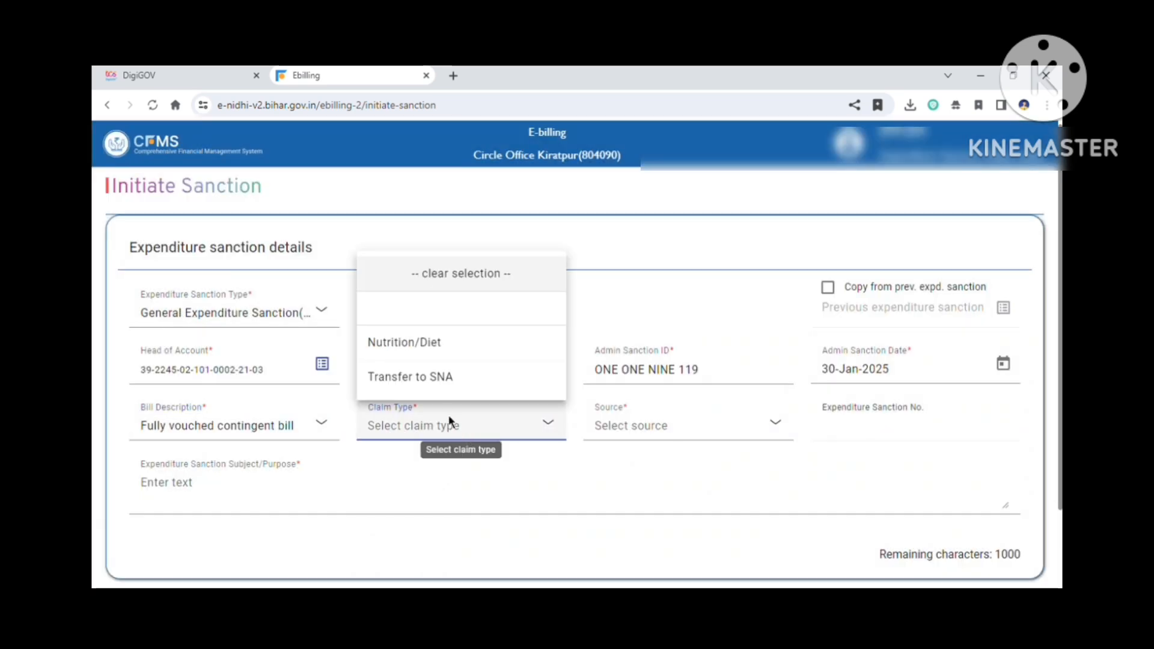
pyautogui.click(430, 355)
# Step: Enter FLOOD REILEF PAYMENT BILL as the expenditure sanction subject/purpose
pyautogui.click(400, 507)
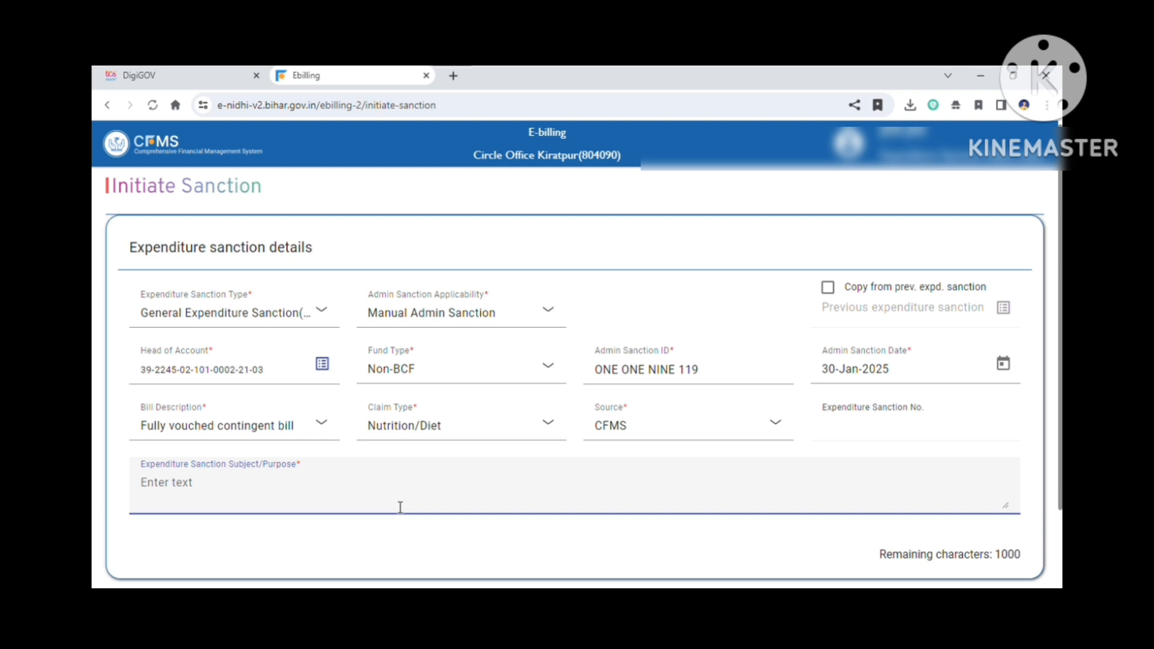
pyautogui.write('FLO')
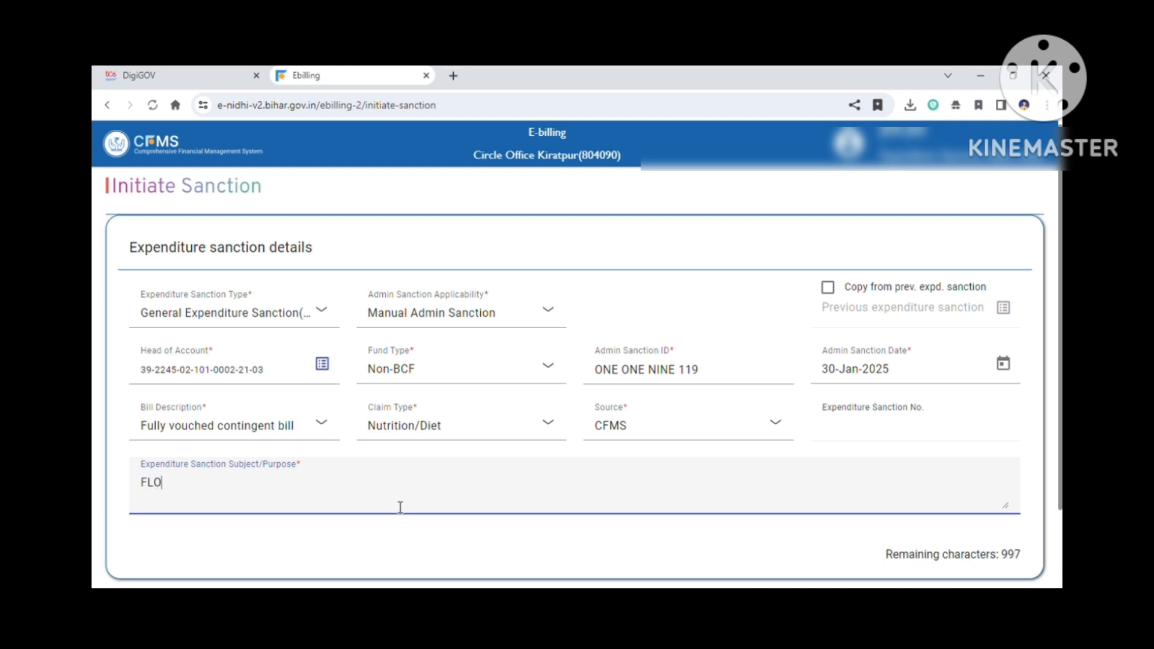
pyautogui.write('OD REILEF PAYMENT BI')
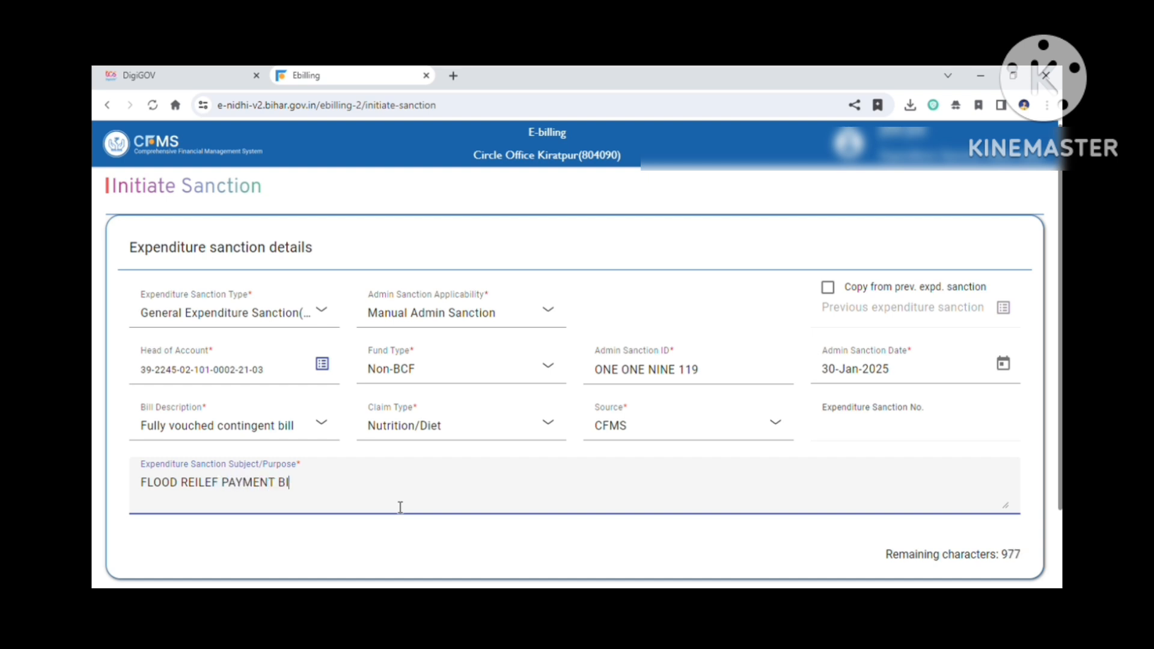
pyautogui.write('LL')
# Step: Save the expenditure sanction as a draft and confirm the save
pyautogui.scroll(-2, 400, 507)
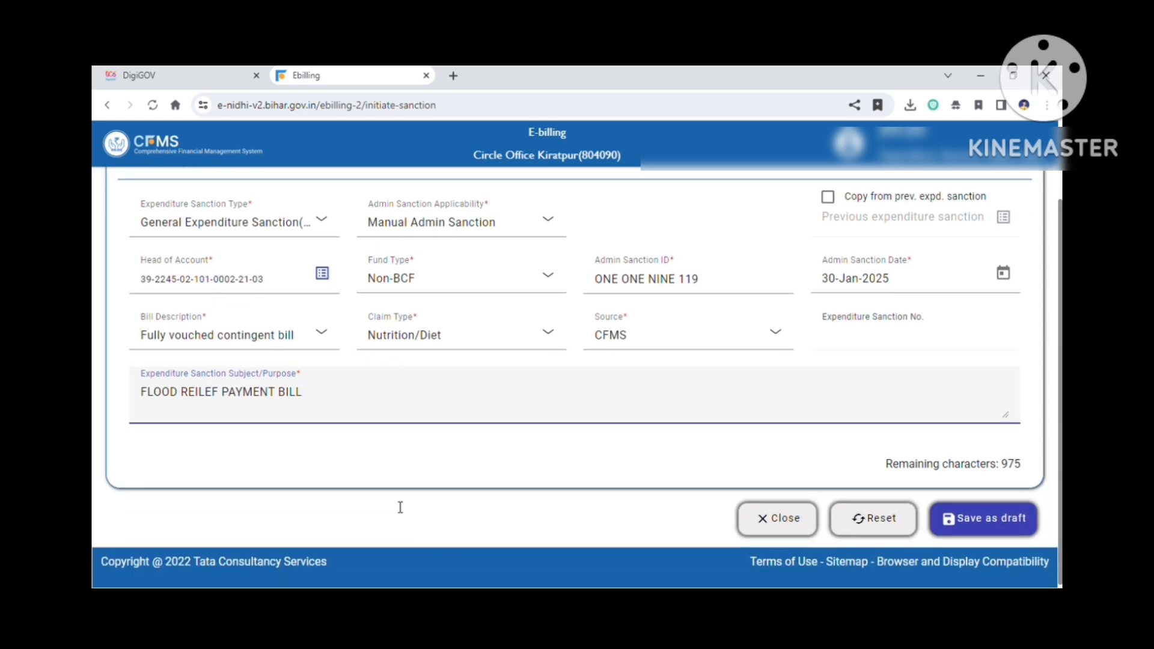
pyautogui.click(1008, 532)
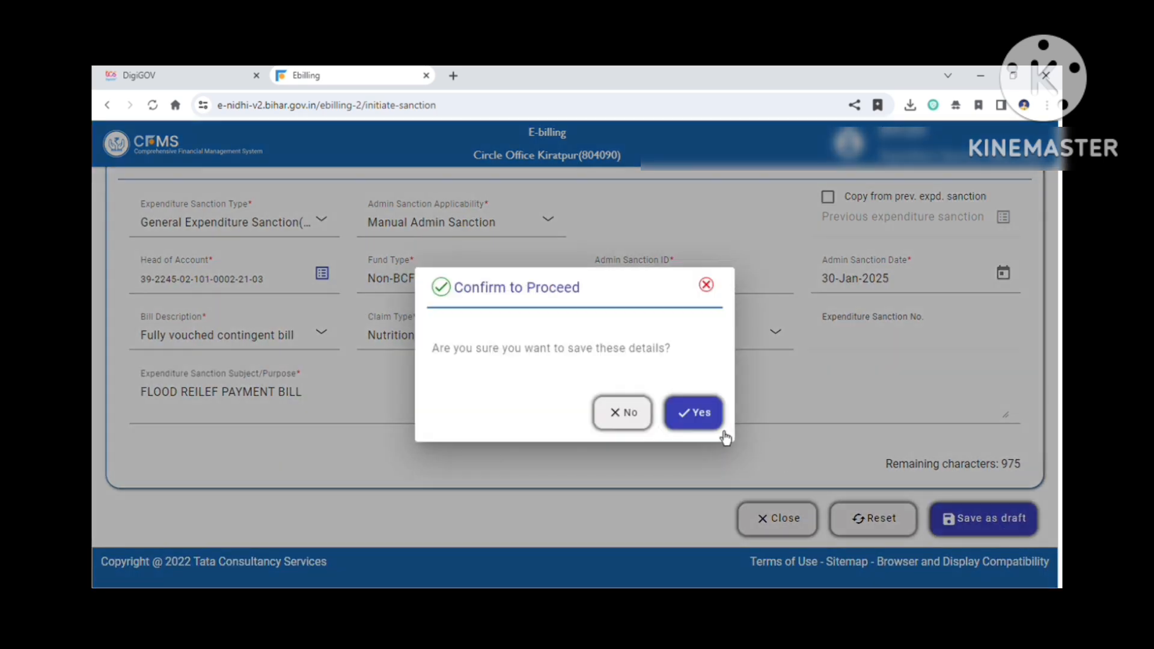
pyautogui.click(700, 419)
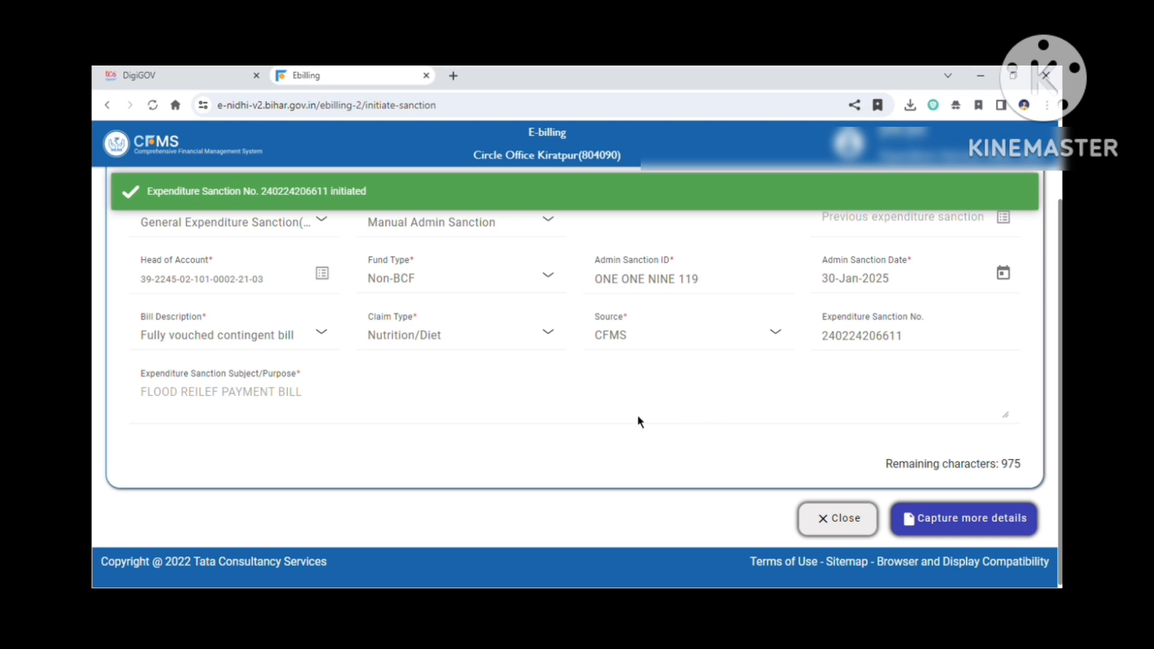
# Step: Proceed to capture more details and open the payee search to add a payee to the sanction
pyautogui.click(971, 530)
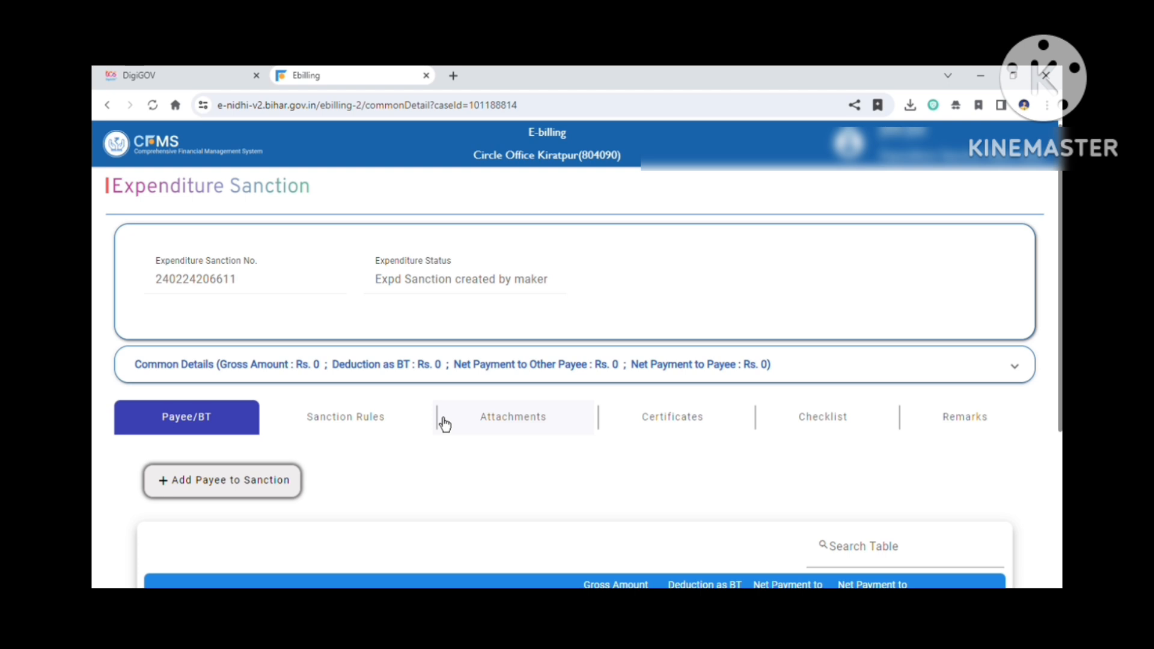
pyautogui.click(206, 500)
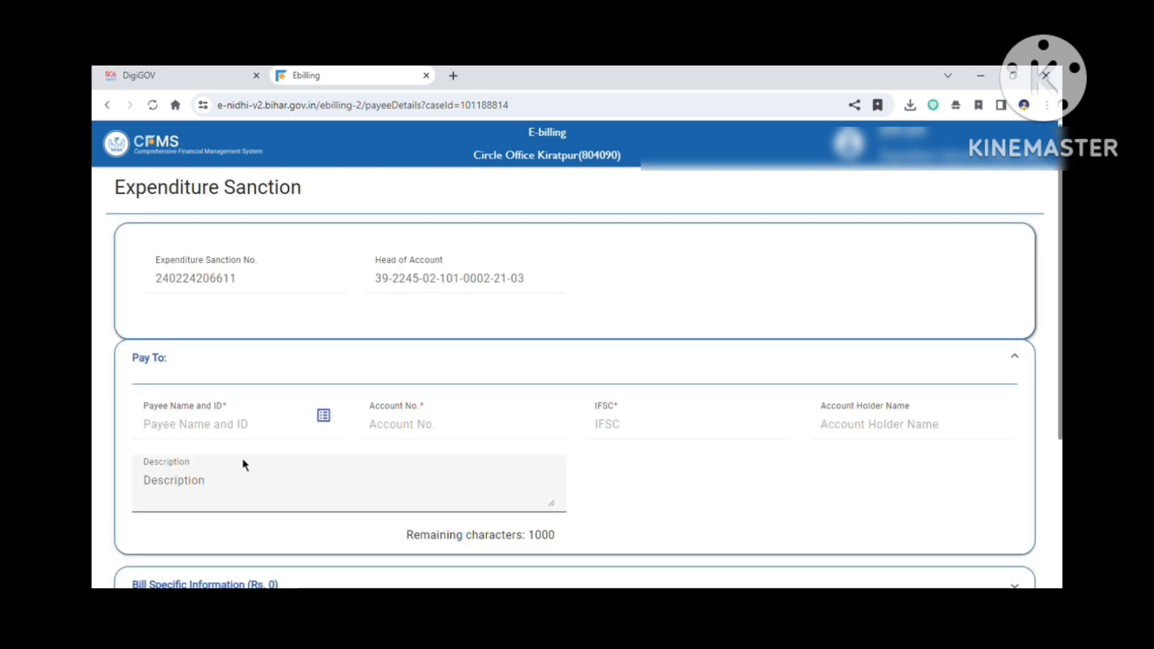
pyautogui.click(330, 424)
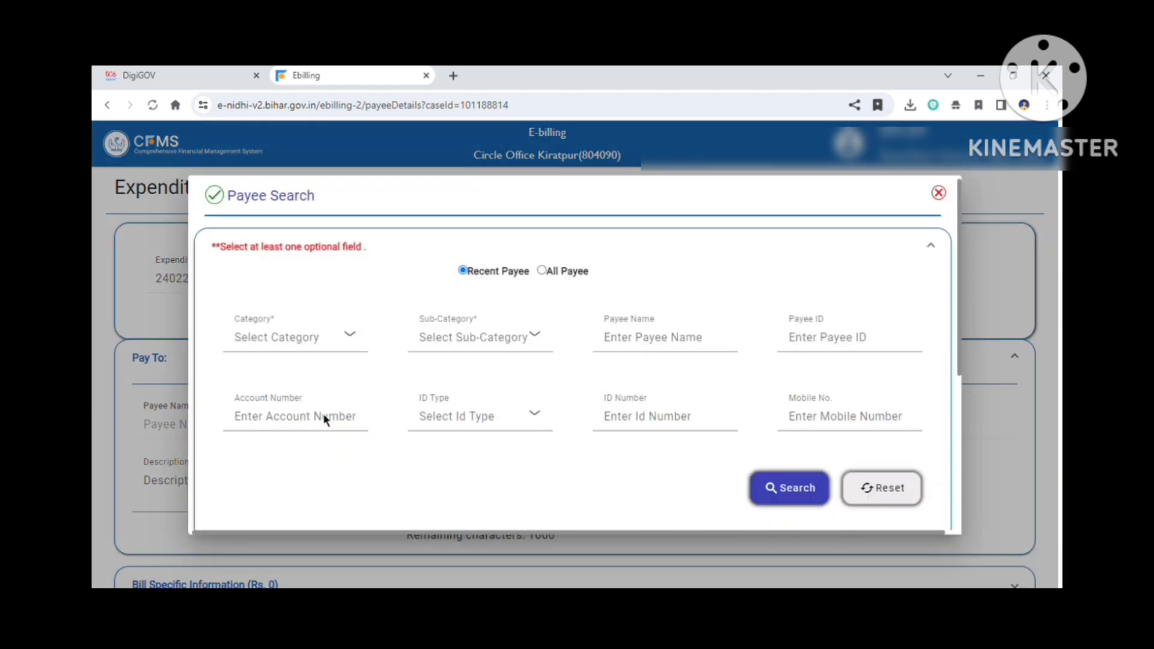
# Step: Set the payee category to Own Office Account and the sub-category to Petty Cash
pyautogui.click(325, 357)
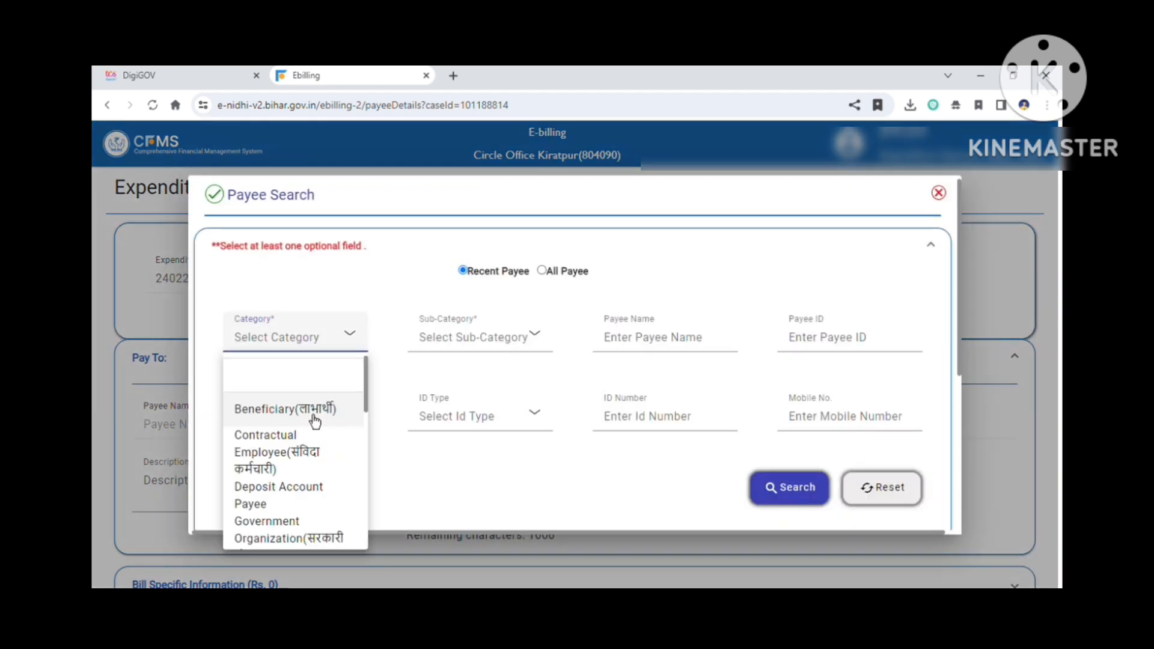
pyautogui.scroll(-1, 299, 481)
pyautogui.click(293, 479)
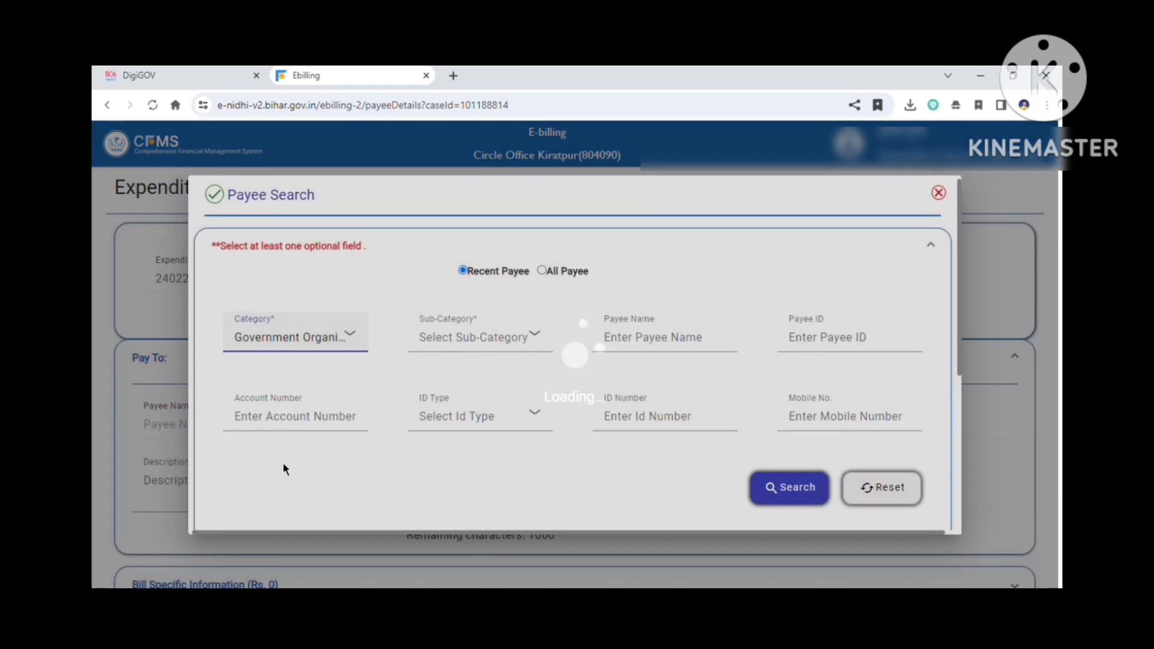
pyautogui.click(289, 334)
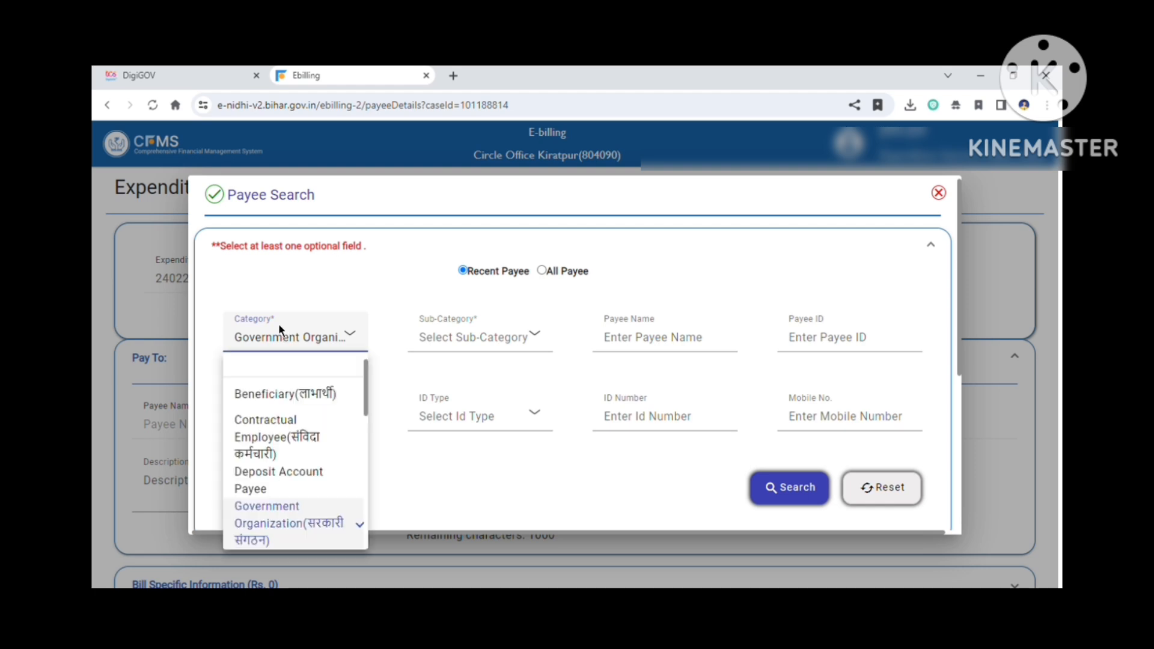
pyautogui.scroll(-2, 280, 471)
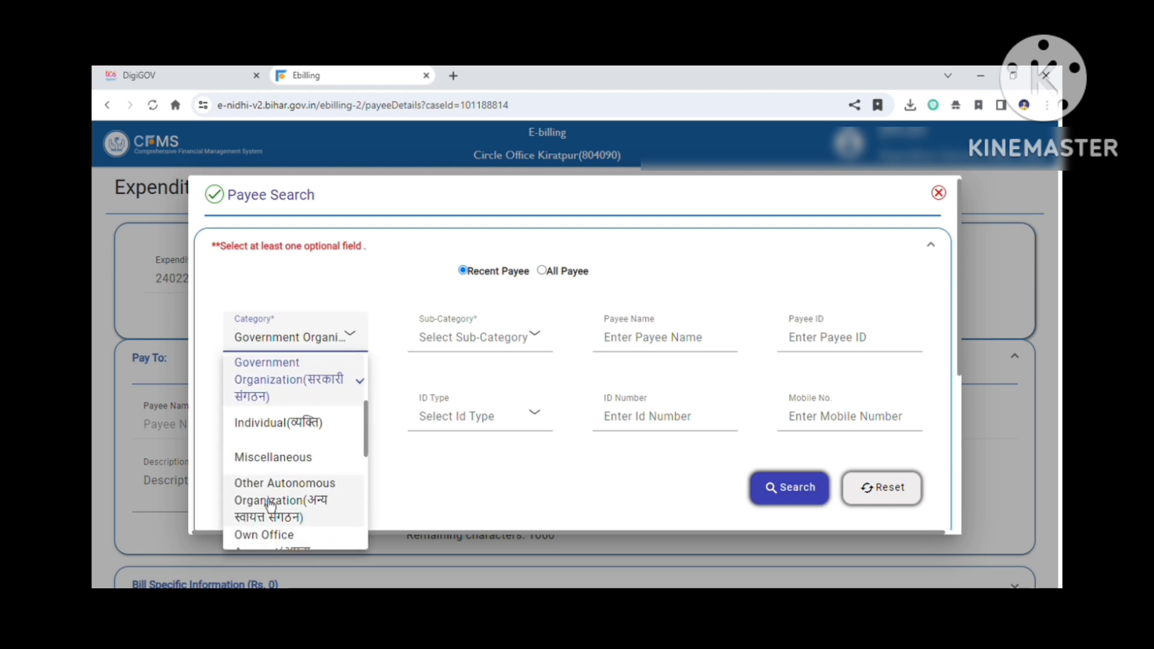
pyautogui.scroll(-1, 273, 512)
pyautogui.scroll(-1, 273, 512)
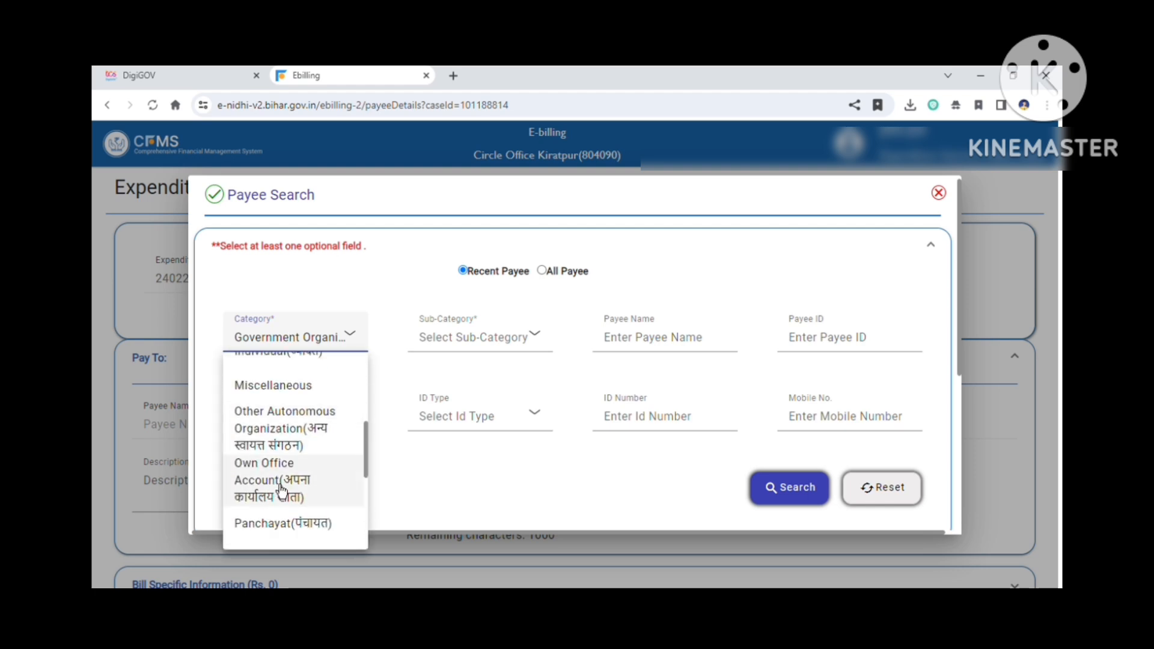
pyautogui.click(275, 483)
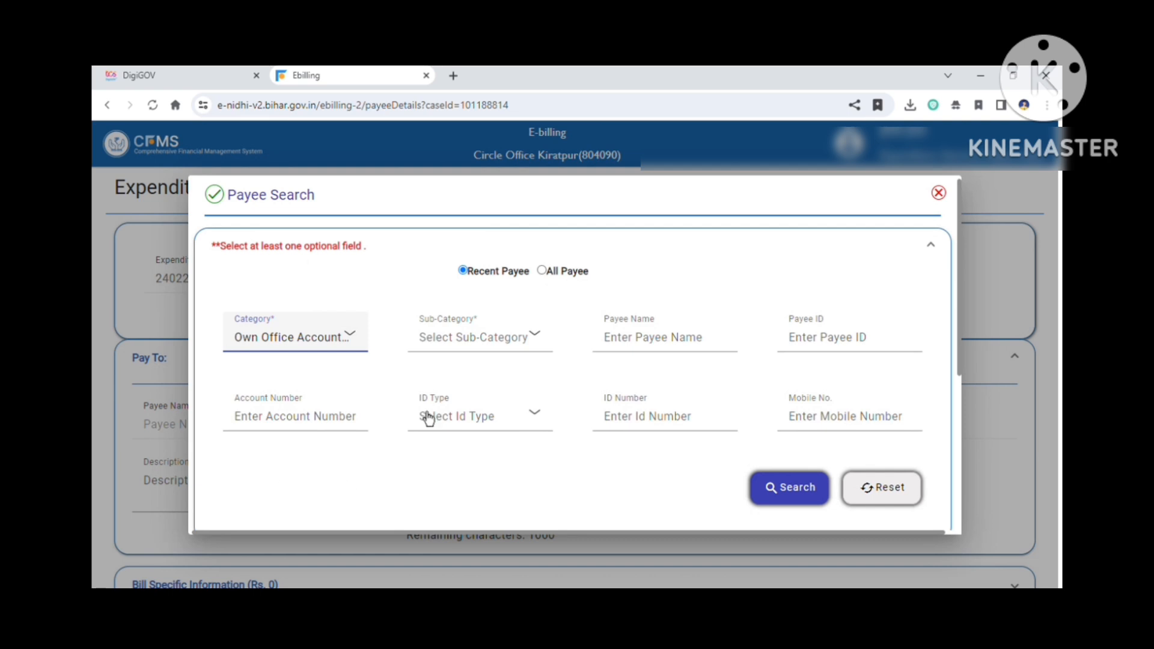
pyautogui.click(480, 347)
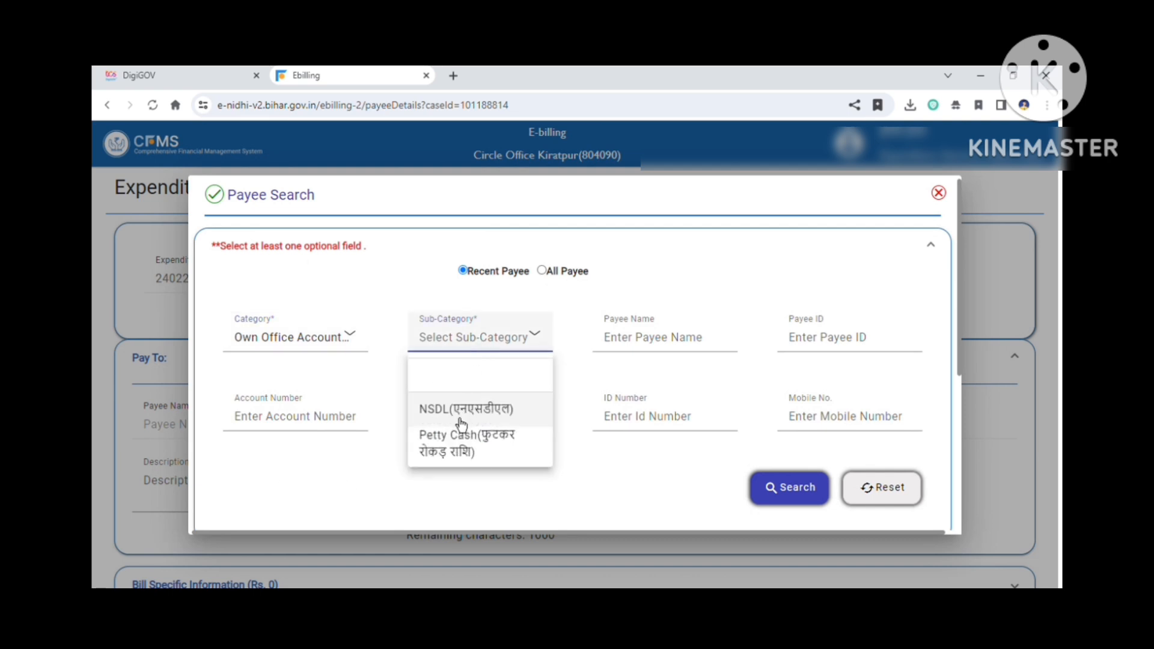
pyautogui.click(455, 456)
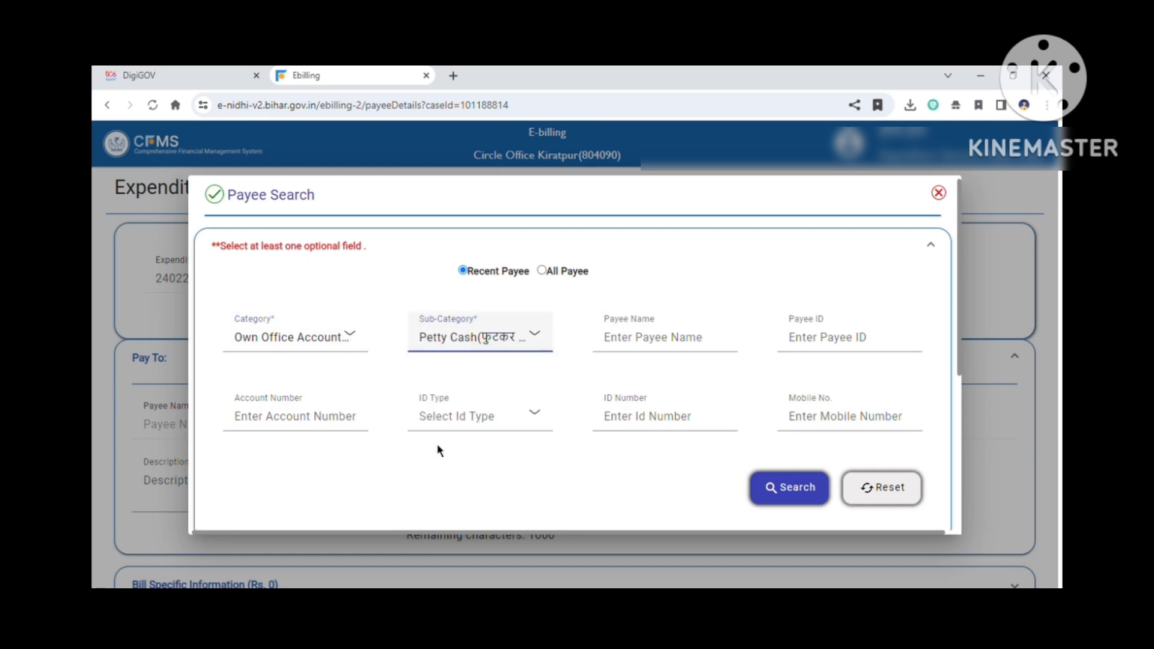
# Step: Search for the payee by entering the office's bank account number
pyautogui.click(305, 431)
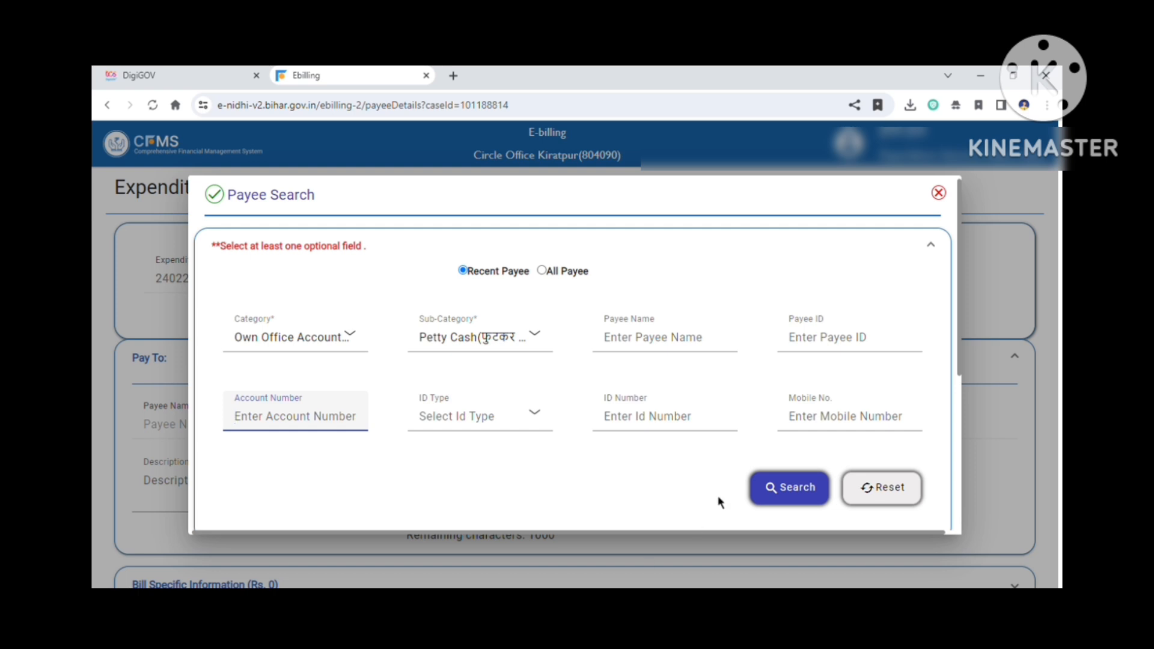
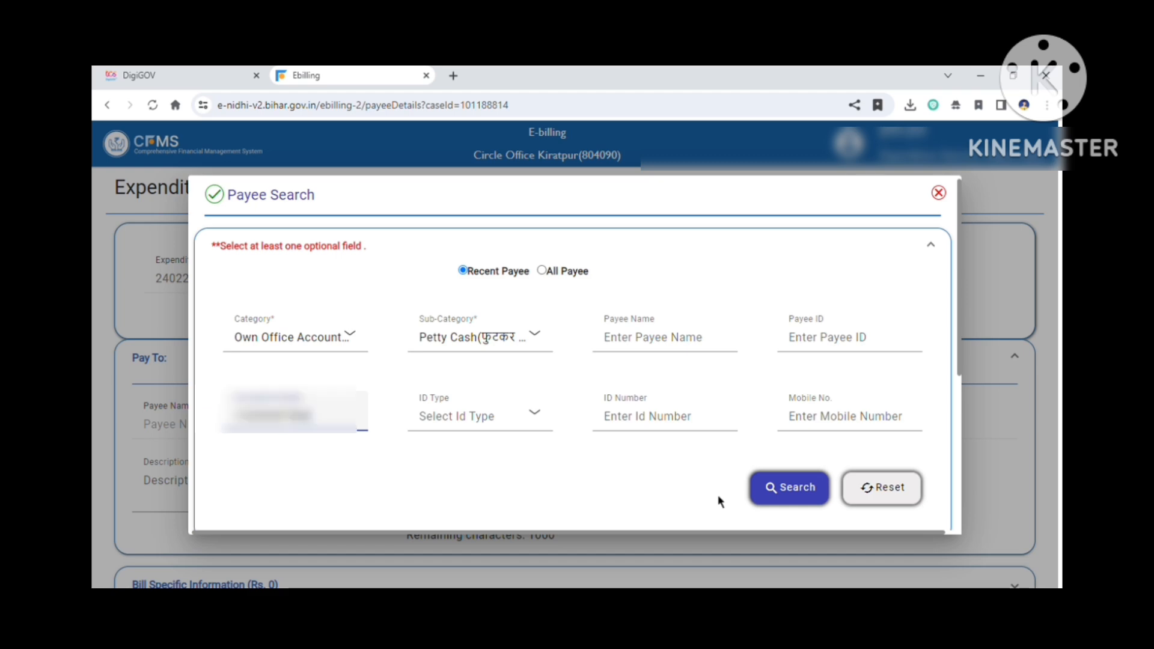
pyautogui.click(788, 499)
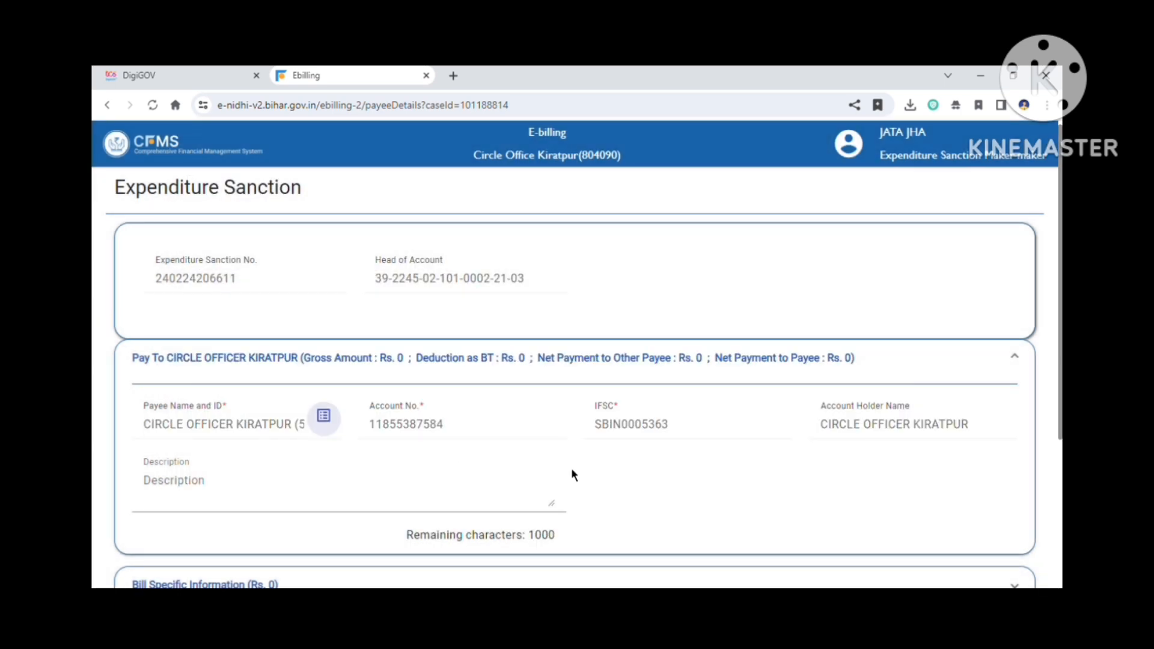
# Step: Expand the Net Payment to Other Payee section of the payee details
pyautogui.scroll(-4, 571, 474)
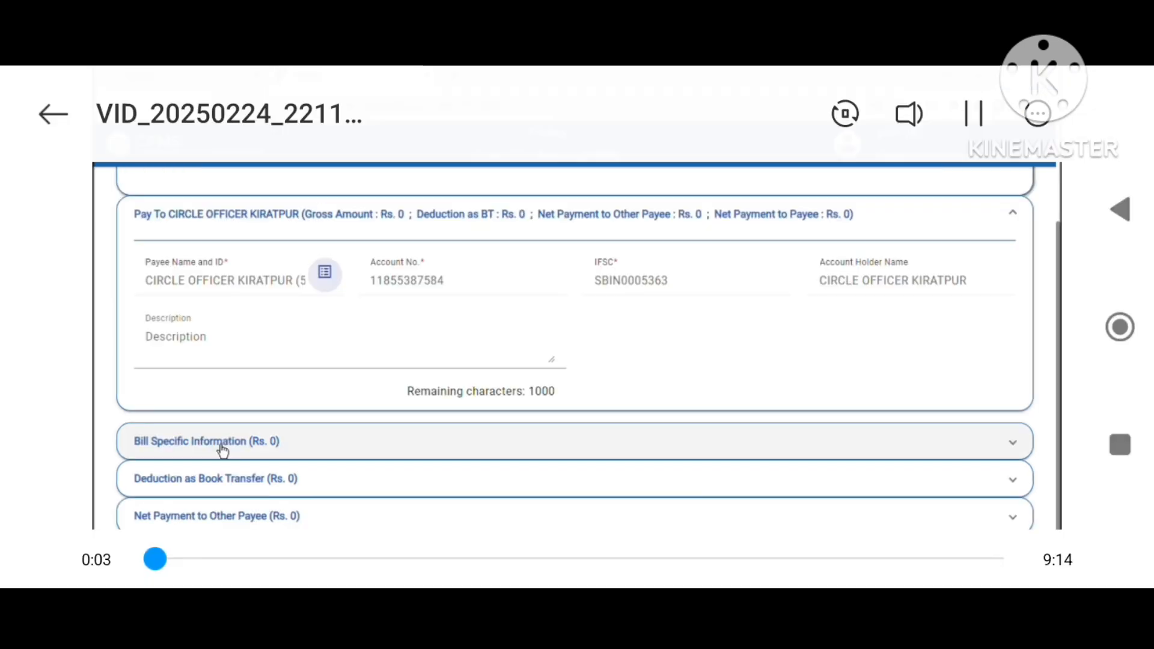
pyautogui.click(221, 443)
pyautogui.click(232, 336)
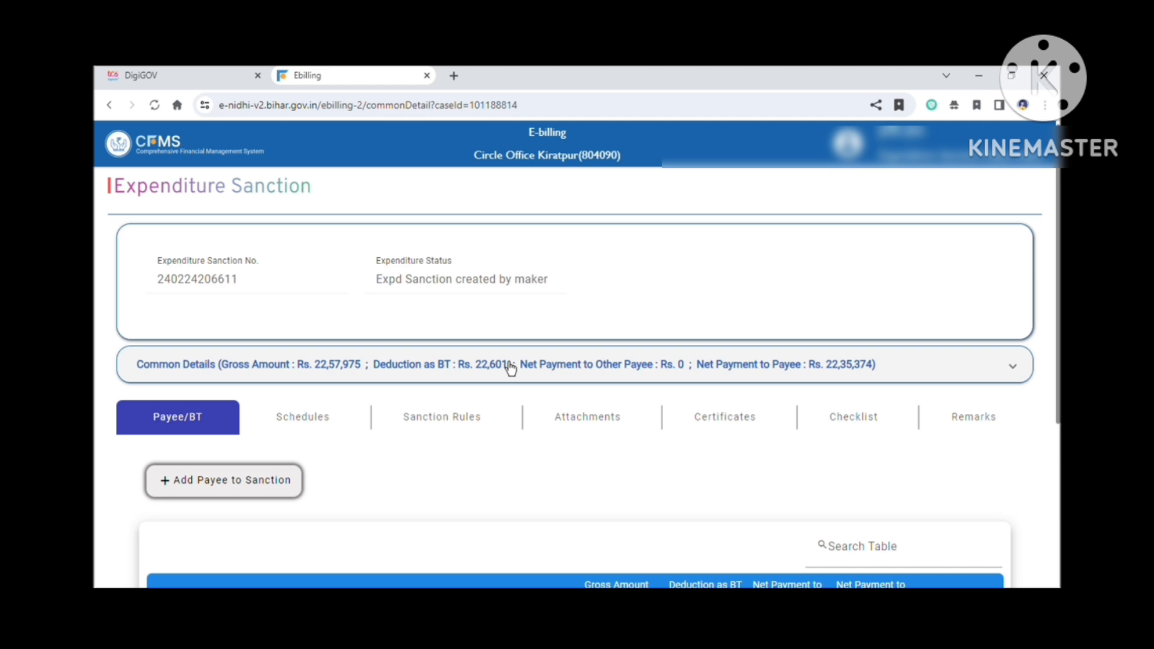
# Step: Open the sanction rules list of the expenditure sanction
pyautogui.click(458, 432)
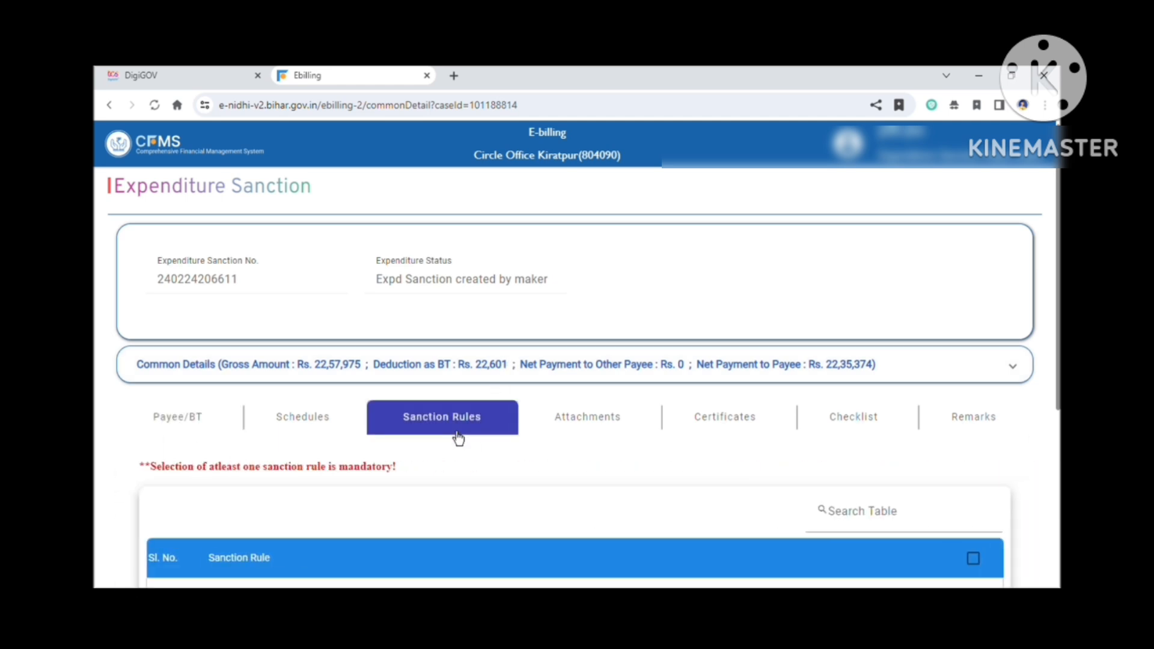
pyautogui.scroll(-3, 459, 438)
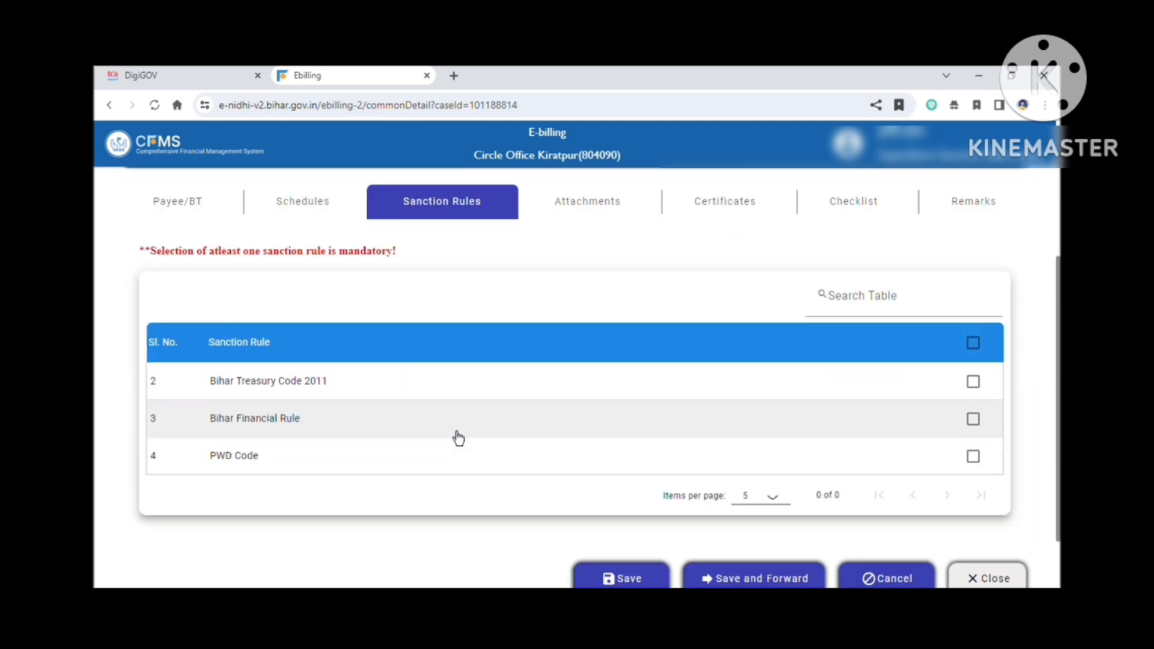
# Step: Review the payee and schedule details of the expenditure sanction
pyautogui.click(985, 396)
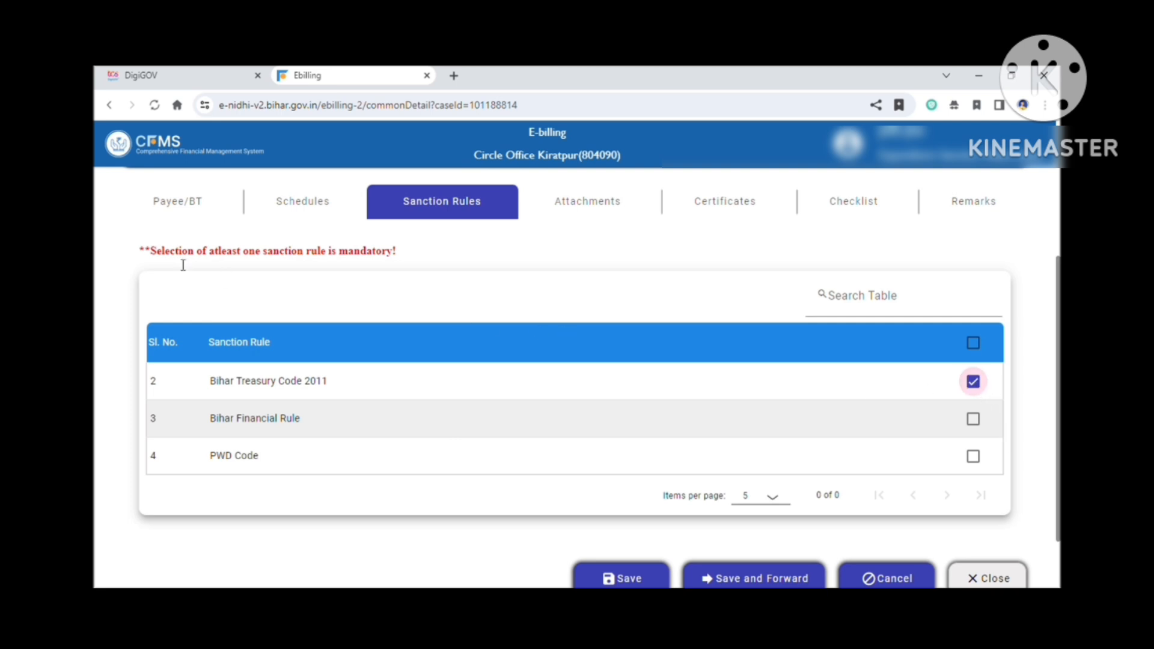
pyautogui.click(203, 217)
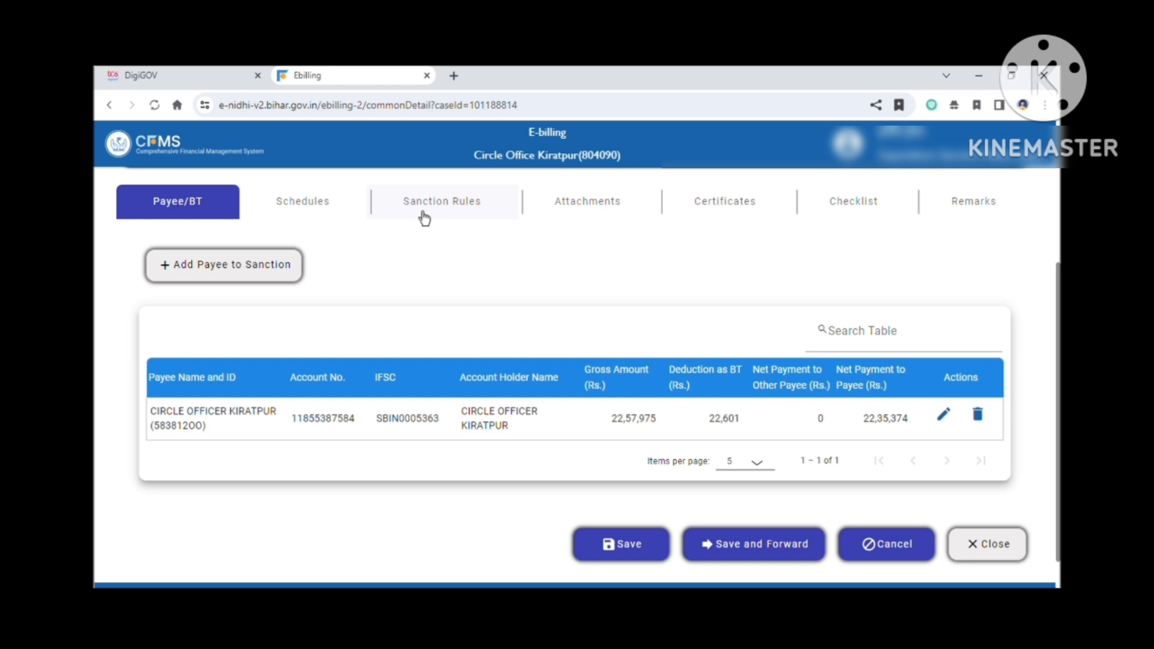
pyautogui.click(332, 210)
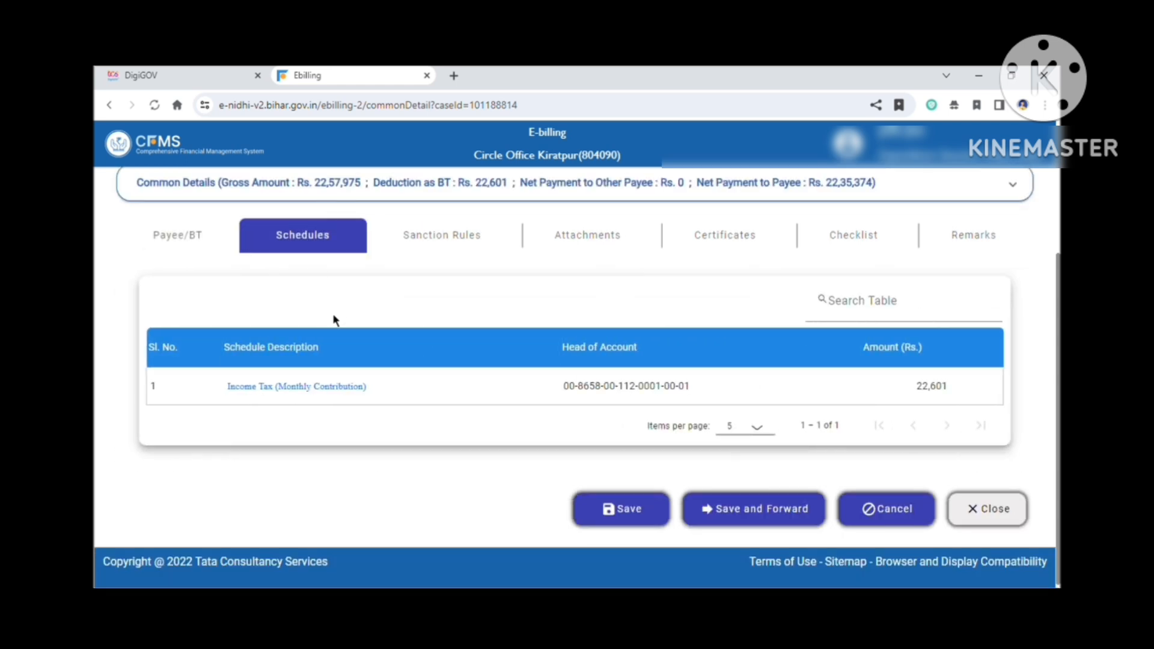
pyautogui.click(194, 253)
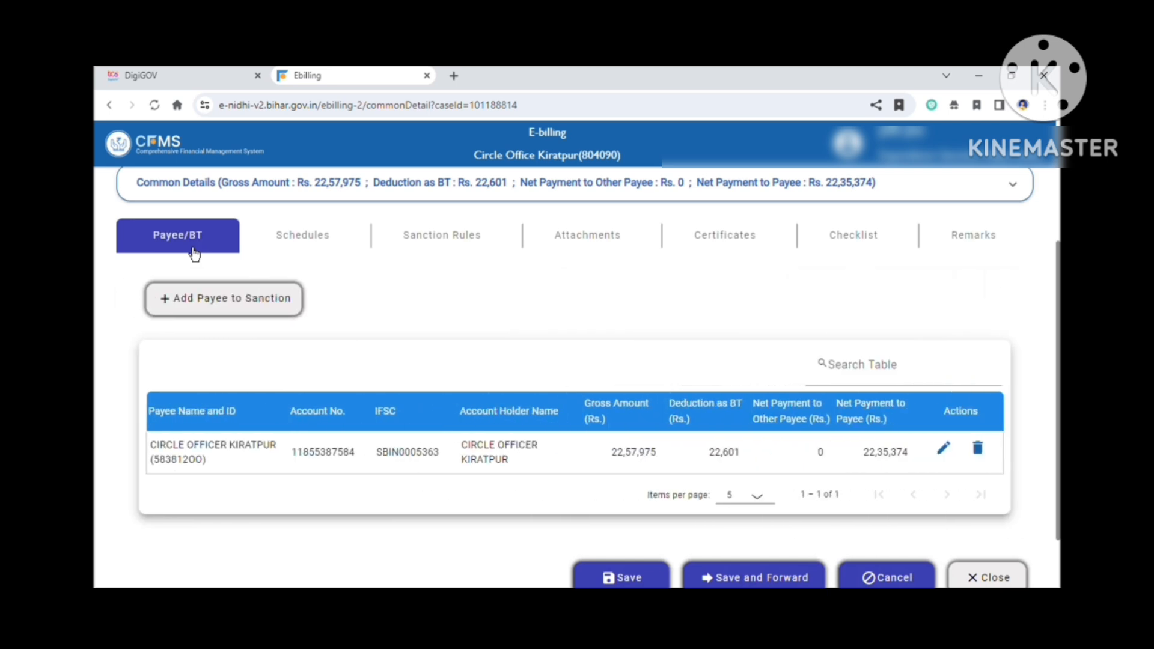
pyautogui.click(305, 234)
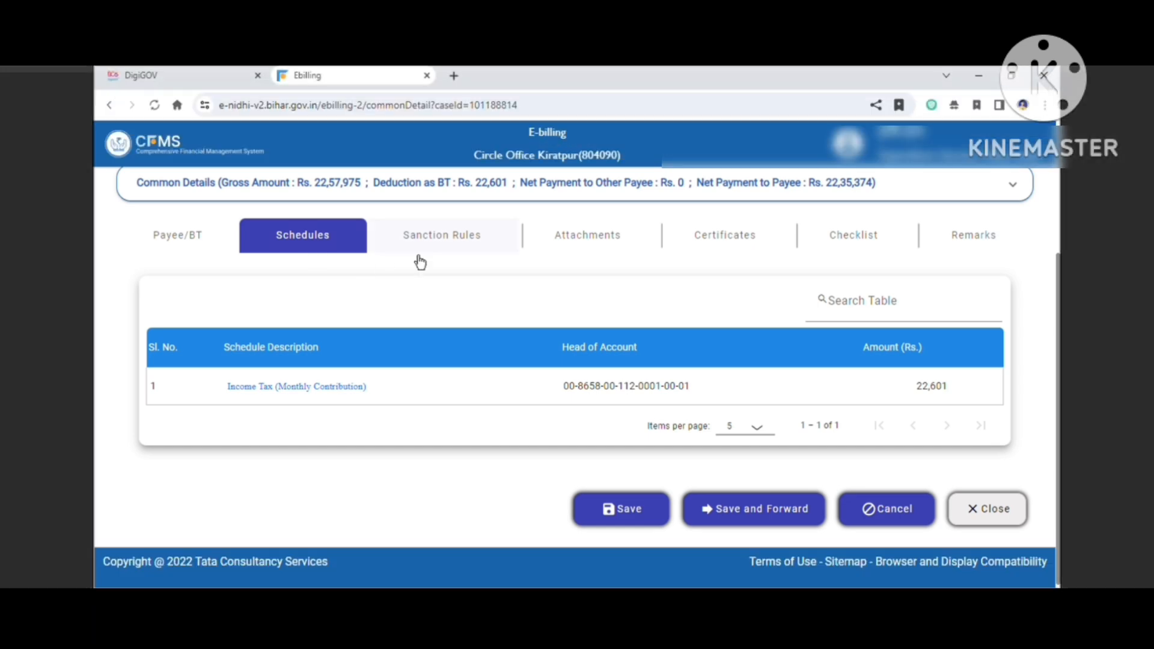
# Step: Select the Bihar Treasury Code 2011 and Bihar Financial Rule sanction rules and save the sanction
pyautogui.click(474, 247)
pyautogui.click(972, 415)
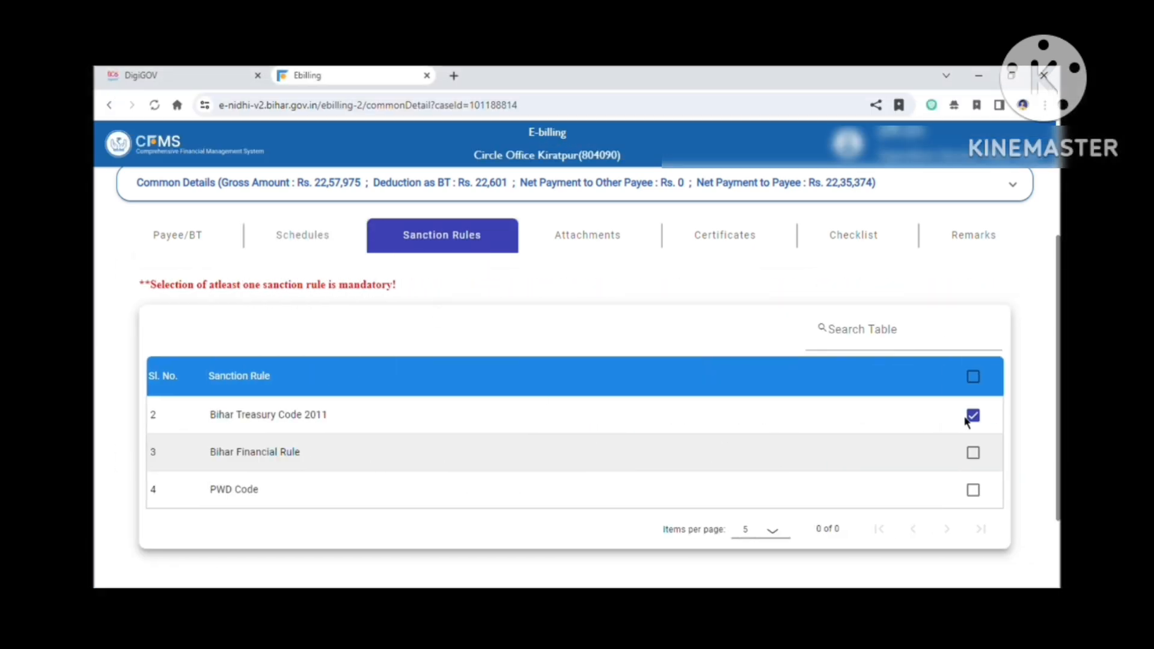
pyautogui.click(973, 457)
pyautogui.scroll(-2, 698, 437)
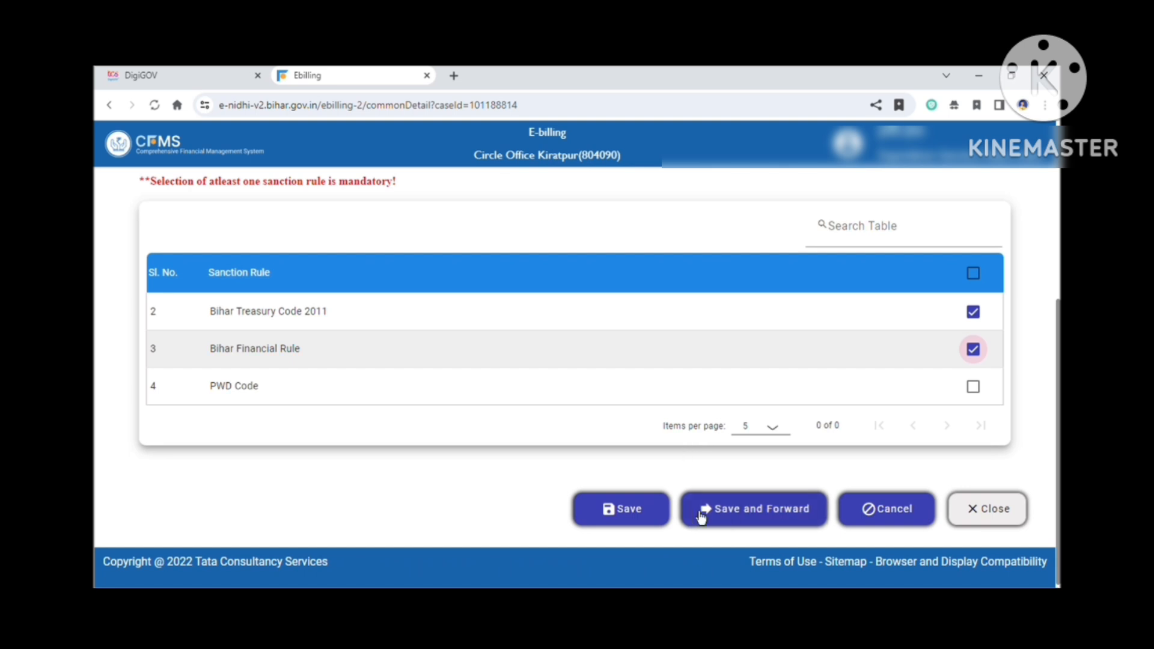
pyautogui.click(643, 512)
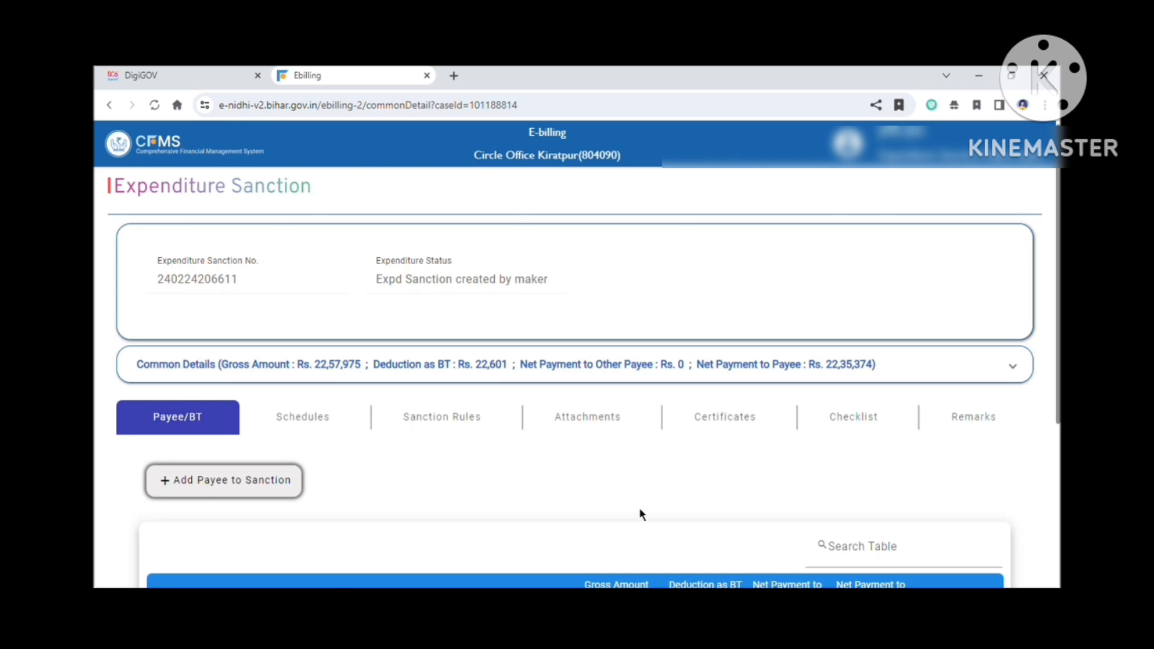
# Step: Upload 119.pdf as an Order from Competent Authority attachment
pyautogui.click(600, 420)
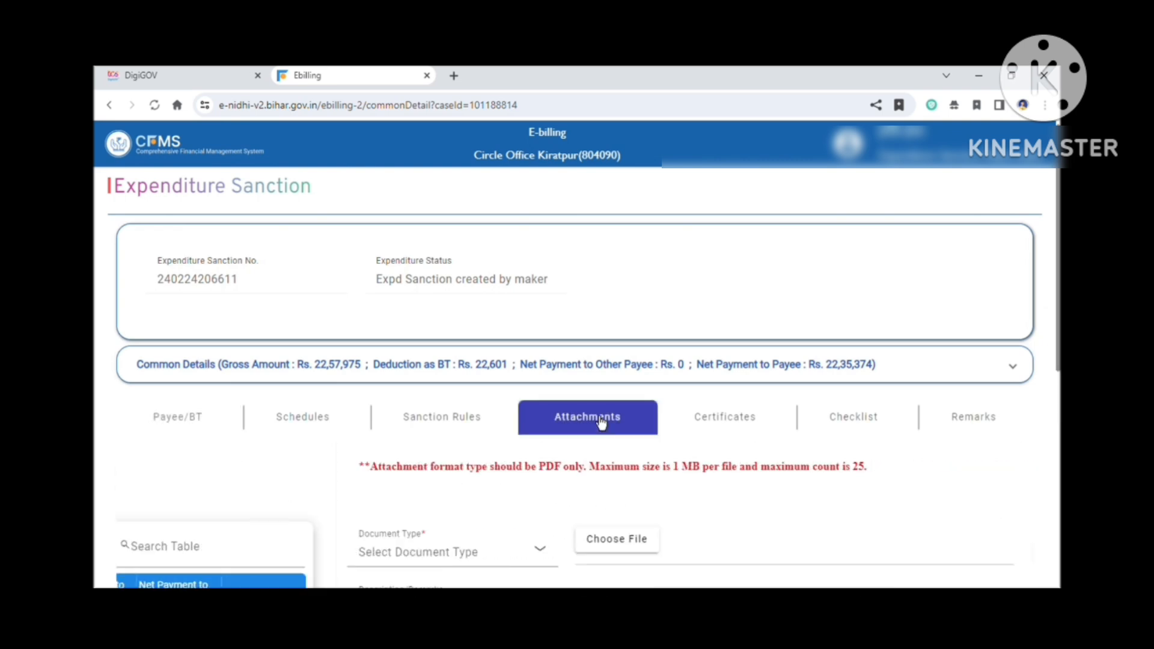
pyautogui.click(235, 551)
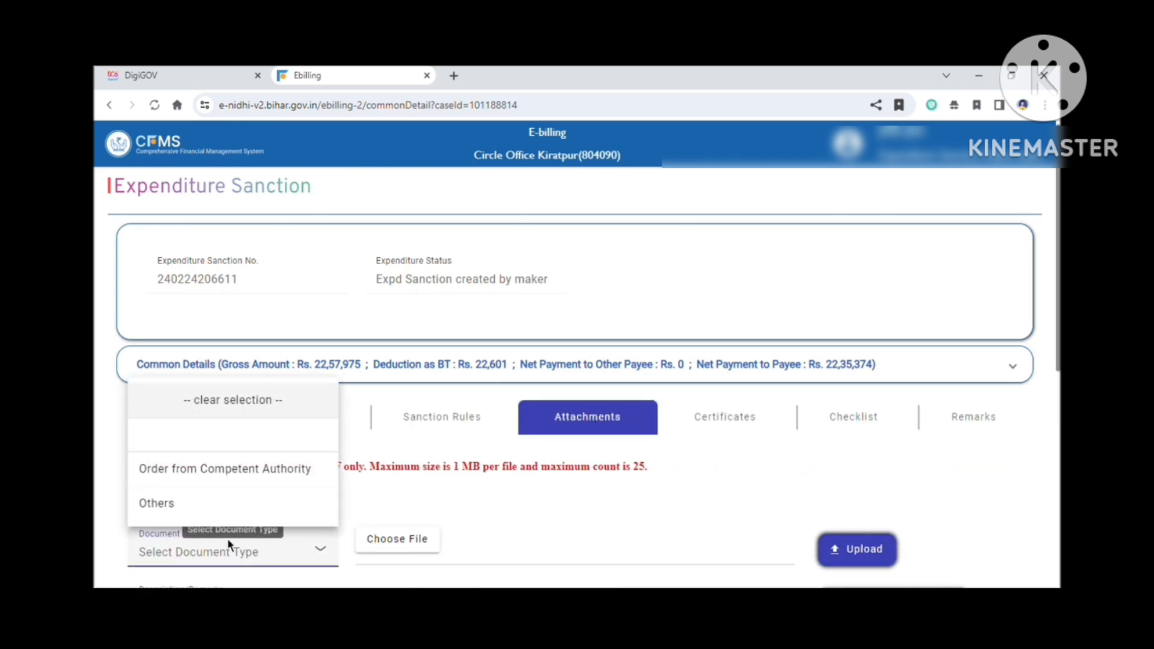
pyautogui.click(235, 471)
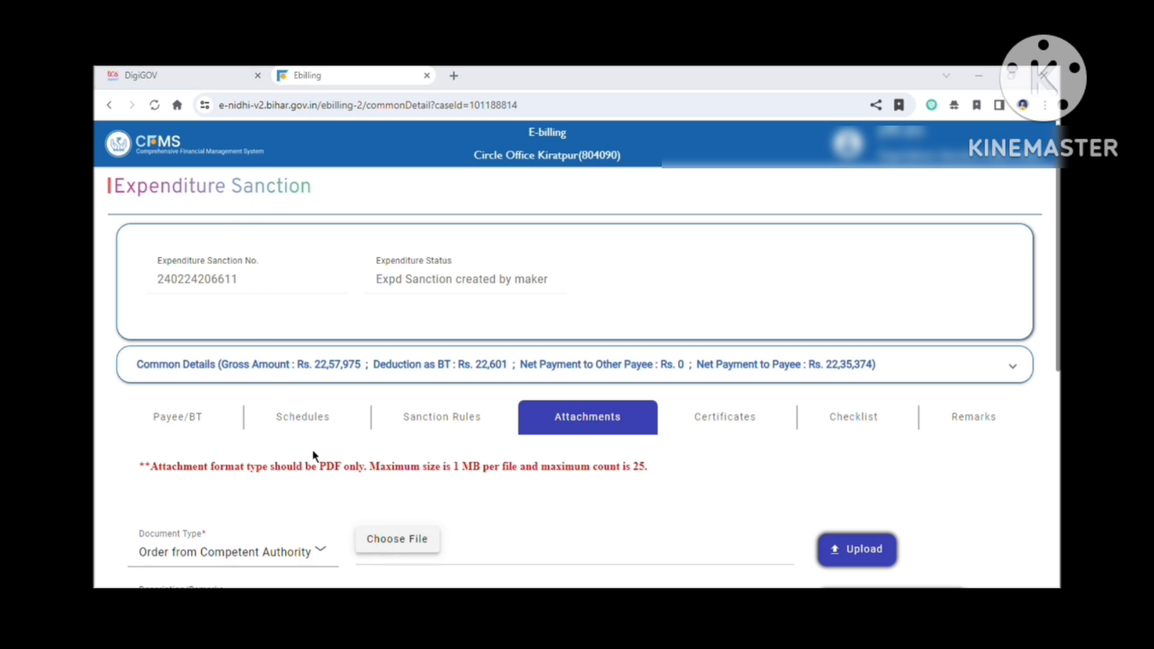
pyautogui.click(470, 393)
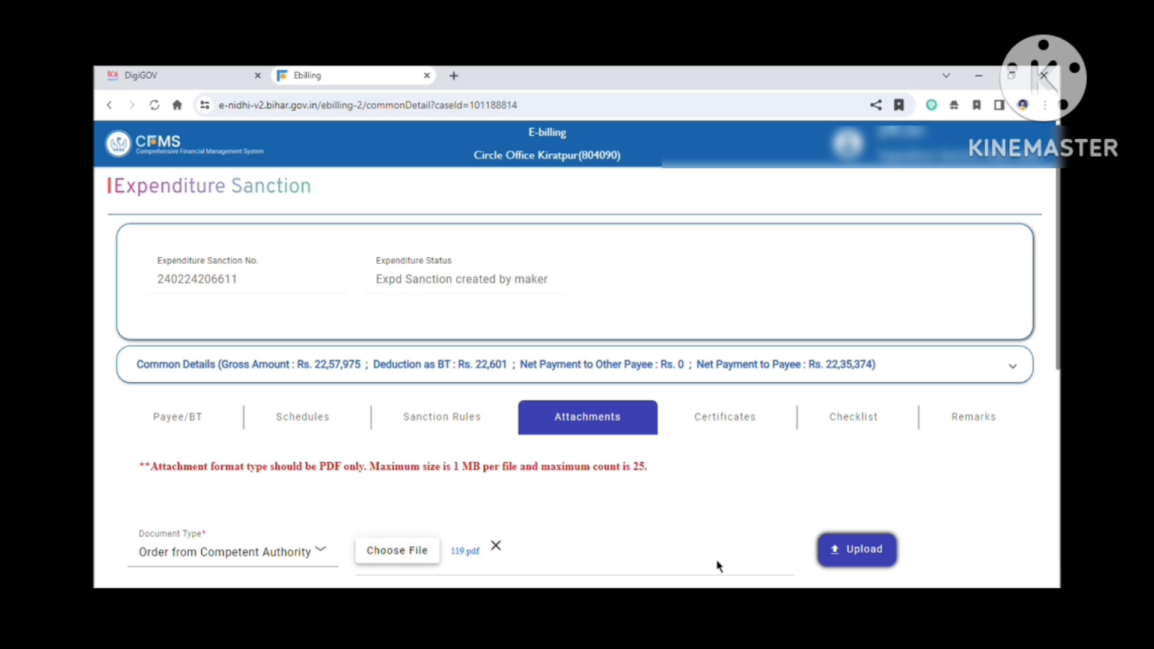
pyautogui.scroll(-3, 717, 566)
pyautogui.click(853, 404)
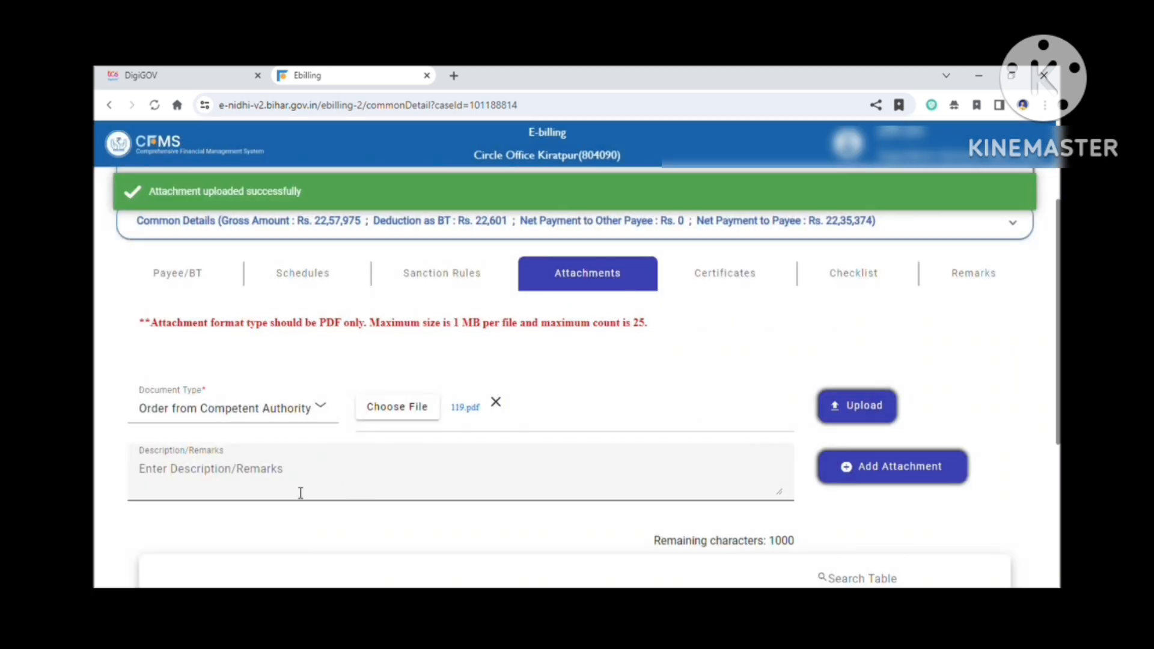
# Step: Describe the attachment as SANCTION ORDER, add it to the sanction and save
pyautogui.click(295, 493)
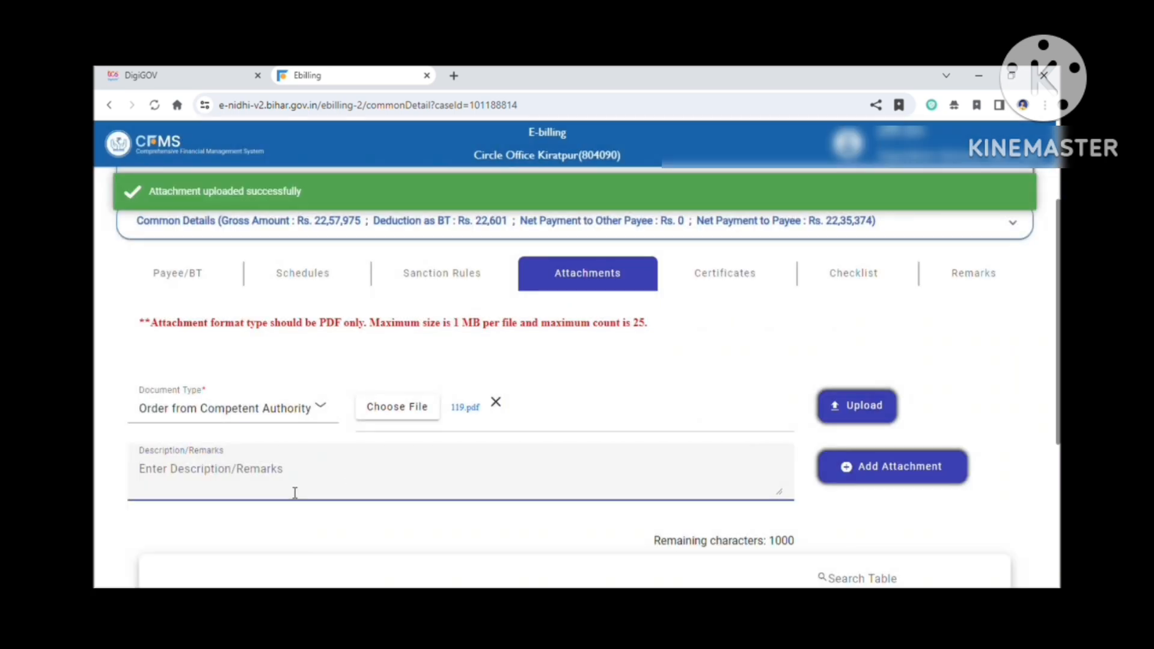
pyautogui.write('S')
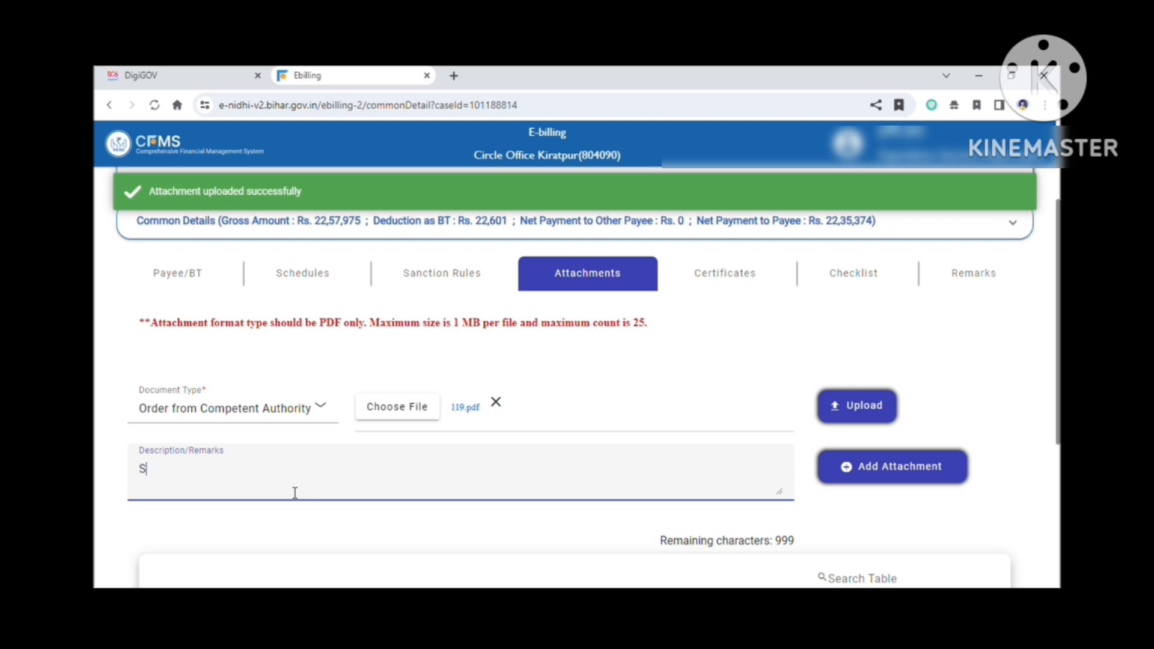
pyautogui.write('ANCTION ORDER')
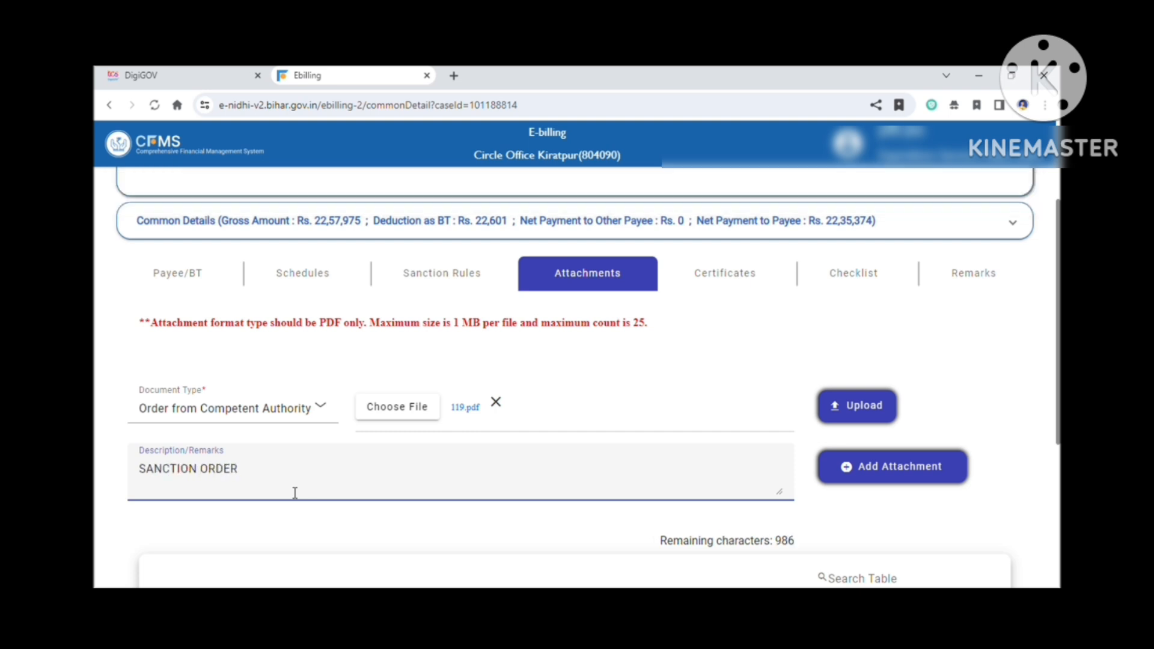
pyautogui.click(889, 478)
pyautogui.scroll(-5, 707, 500)
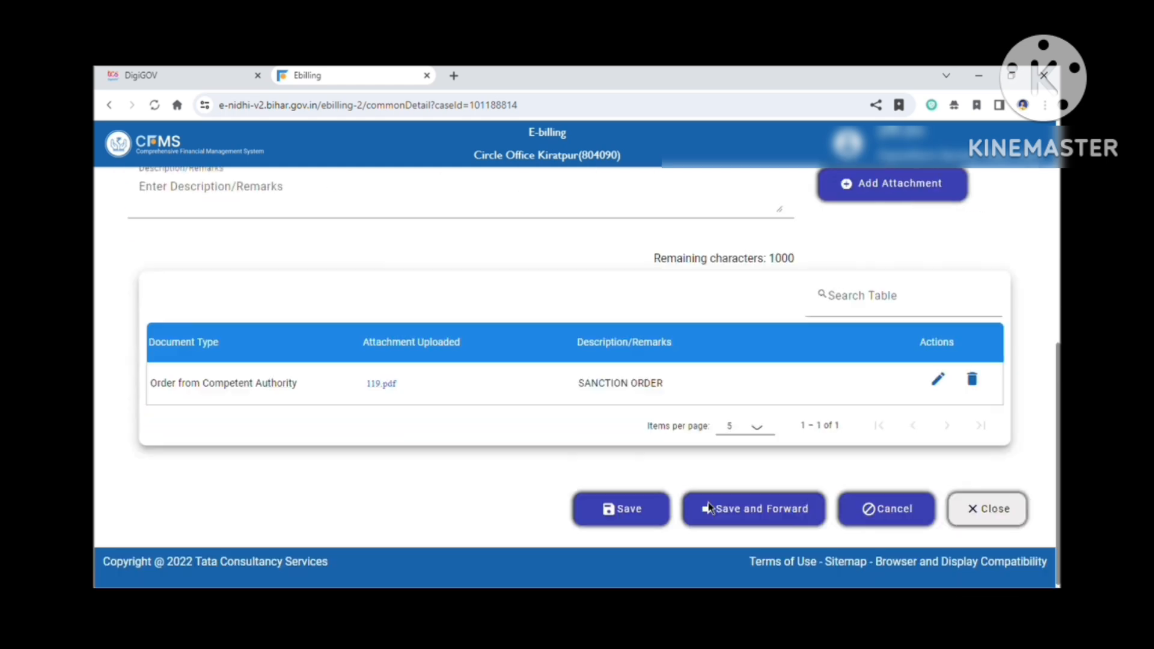
pyautogui.click(630, 521)
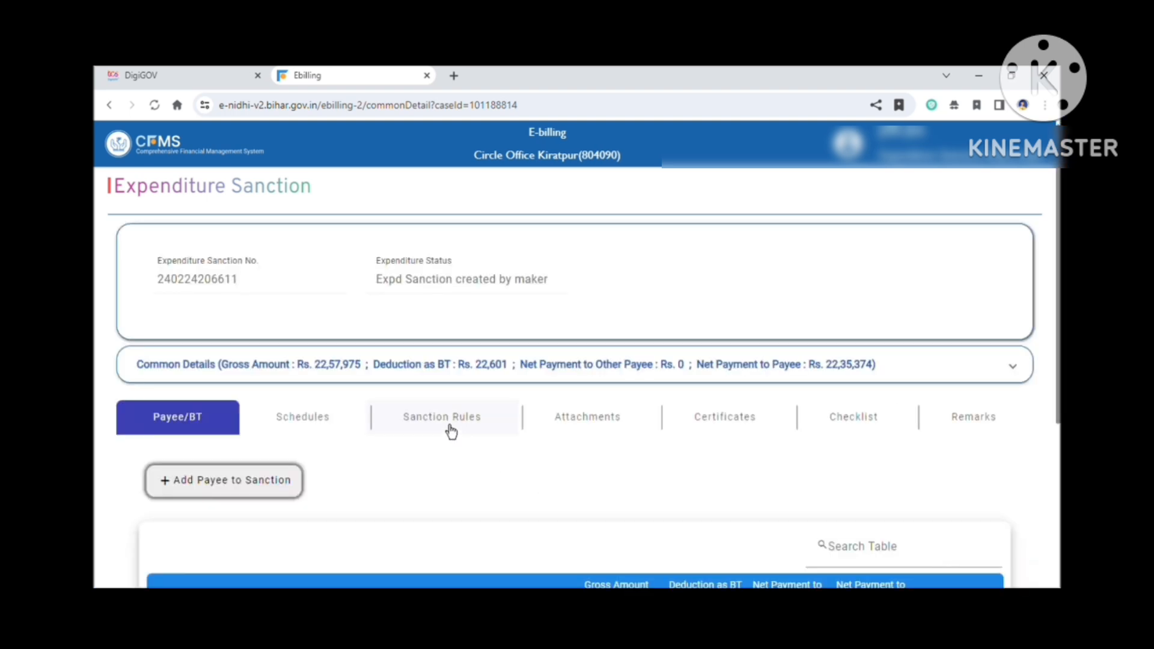
# Step: Review the saved sanction rules and attachments of the sanction
pyautogui.click(451, 430)
pyautogui.scroll(-3, 543, 441)
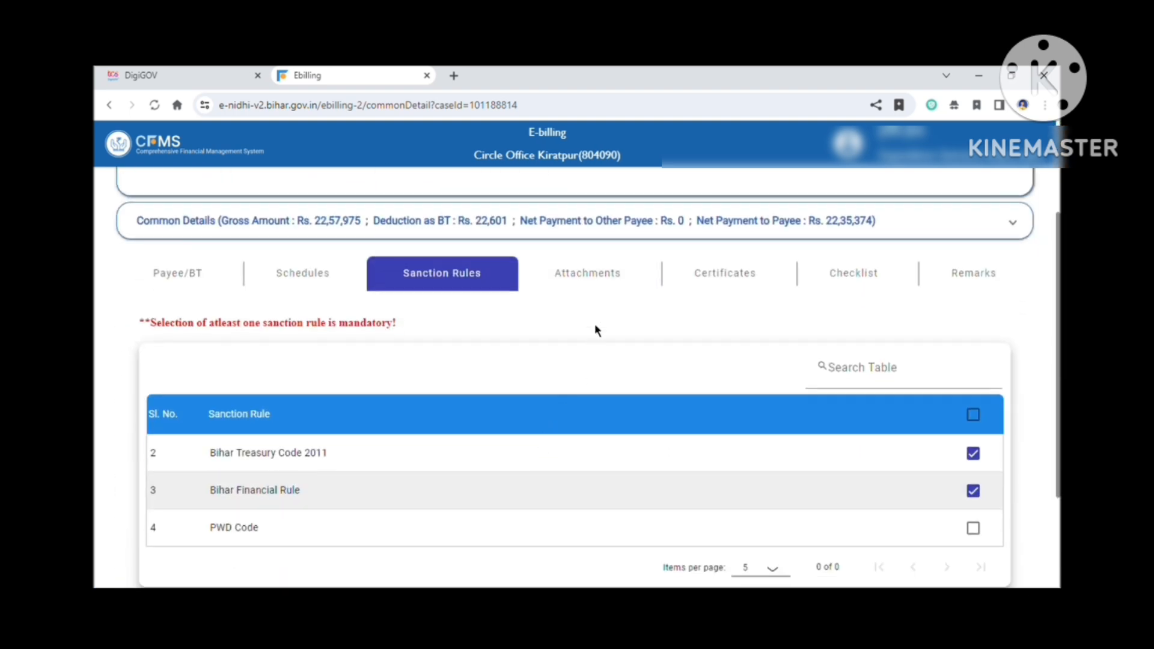
pyautogui.click(610, 286)
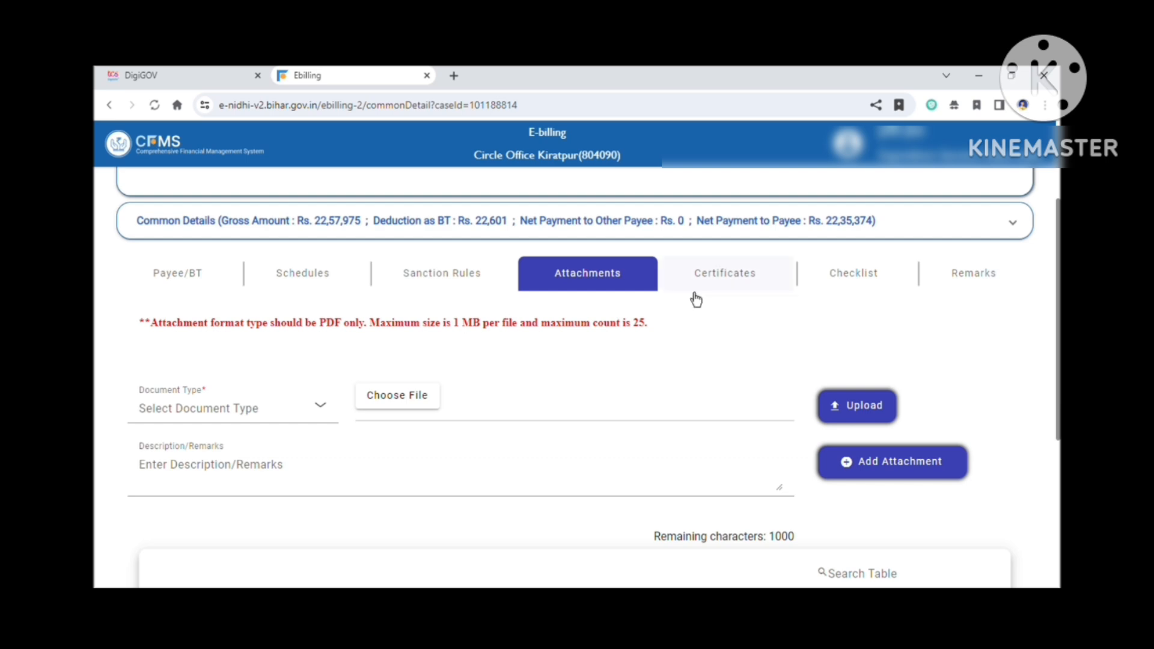
pyautogui.scroll(-5, 691, 299)
pyautogui.scroll(4, 688, 291)
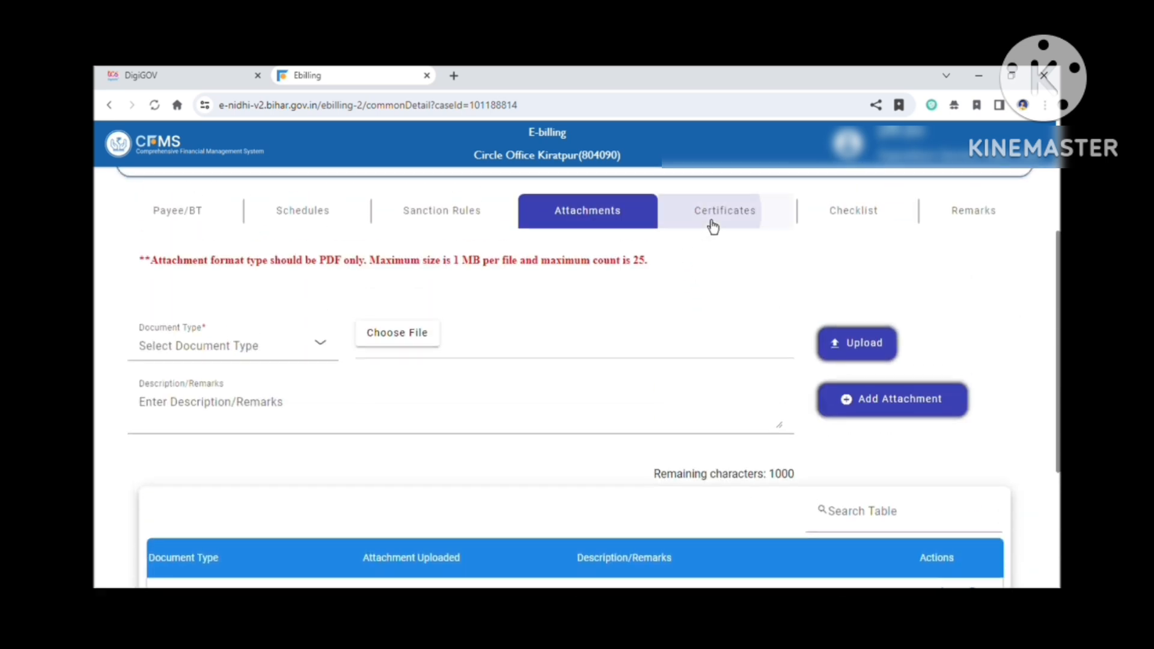
# Step: Enter the additional certificate "THIS BILL HAS BEEN PREPARED ACCORDING TO THE FINANCE DEPARTMENT LETTER NO 2561 DATED 17/04/1998"
pyautogui.click(712, 227)
pyautogui.scroll(-3, 790, 279)
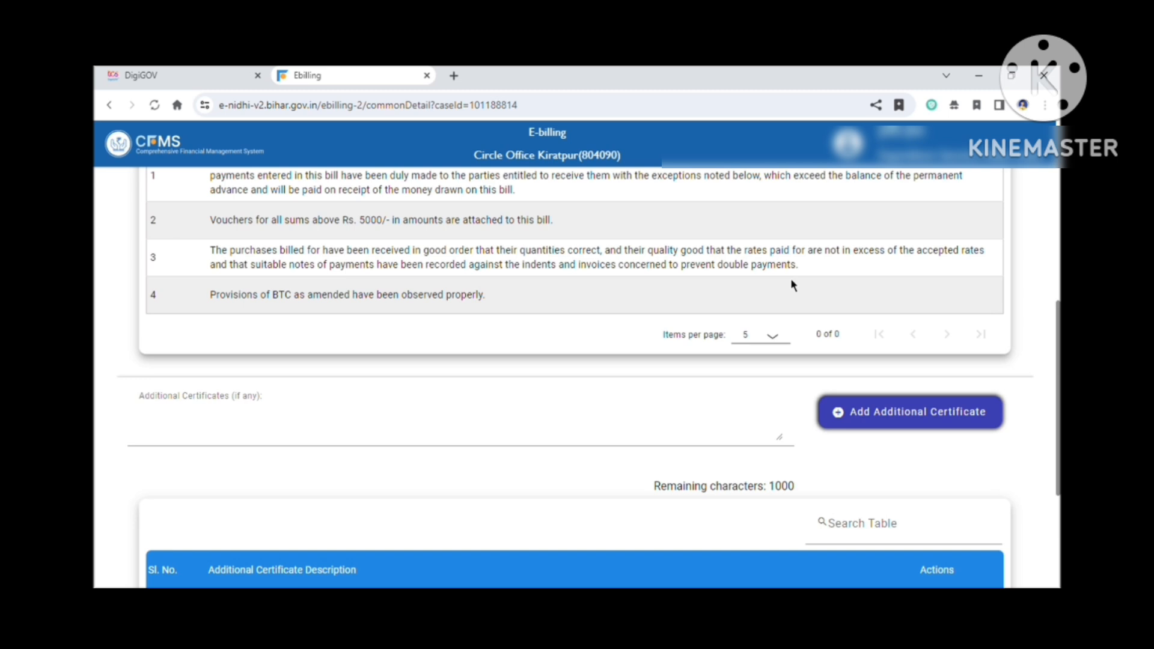
pyautogui.click(386, 433)
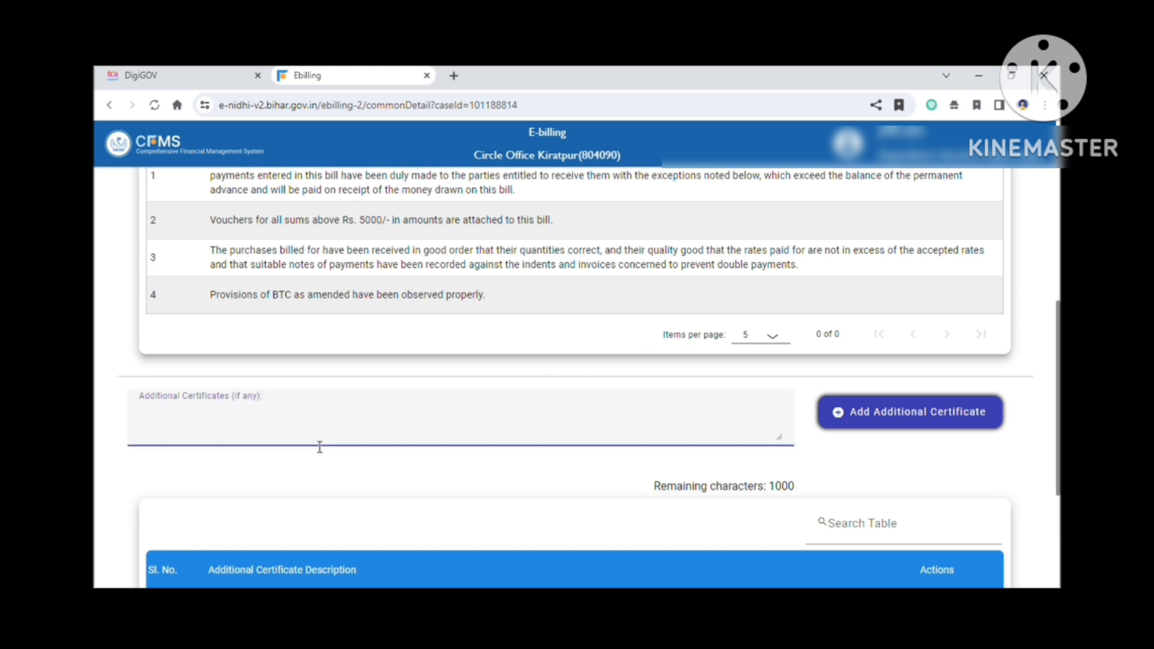
pyautogui.write('THI')
pyautogui.press('BackSpace')
pyautogui.press('BackSpace')
pyautogui.write('HIS')
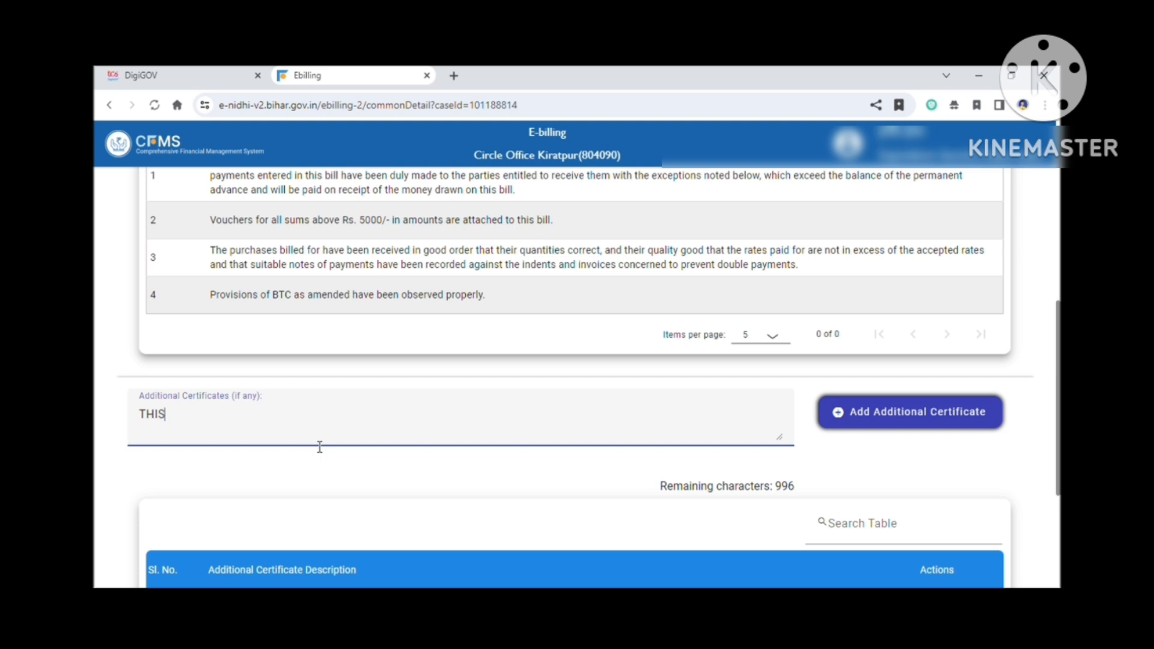
pyautogui.write(' BILL HA')
pyautogui.write('S BB')
pyautogui.write('EN')
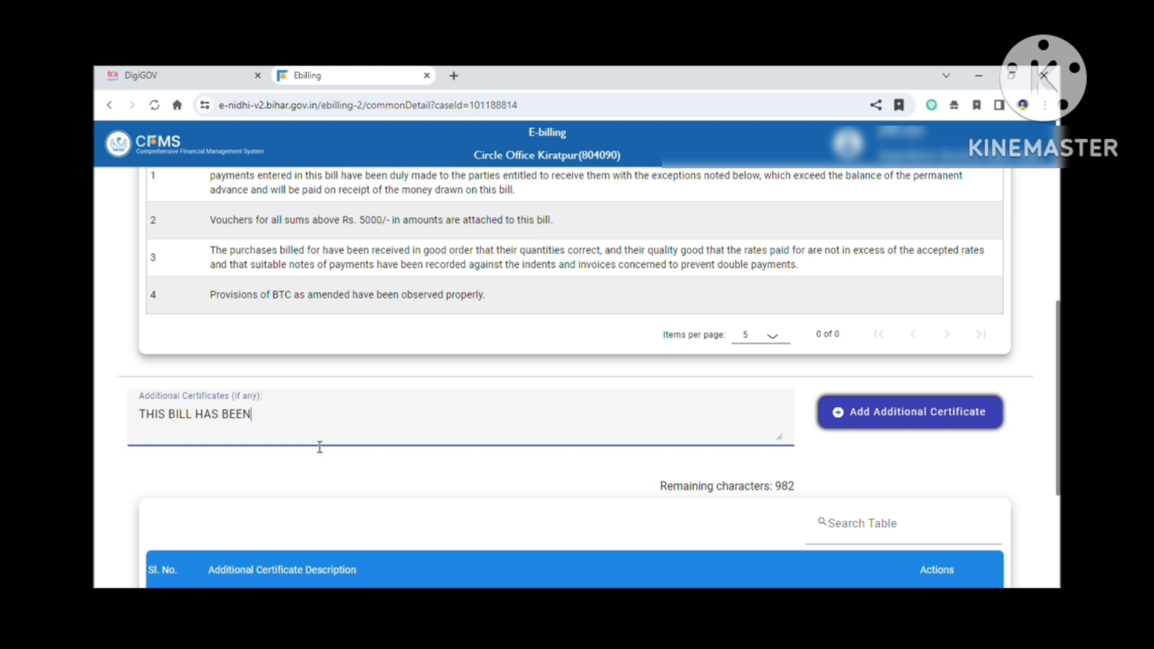
pyautogui.write(' PREPARED ACCORD')
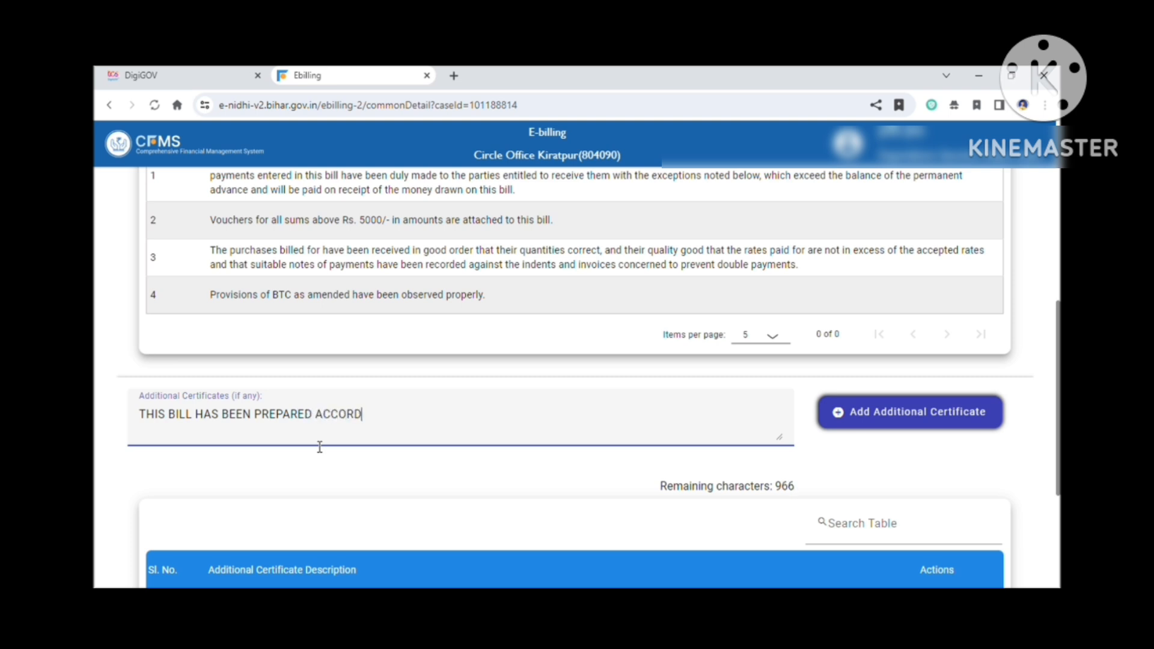
pyautogui.write('ING TO THE FINANC')
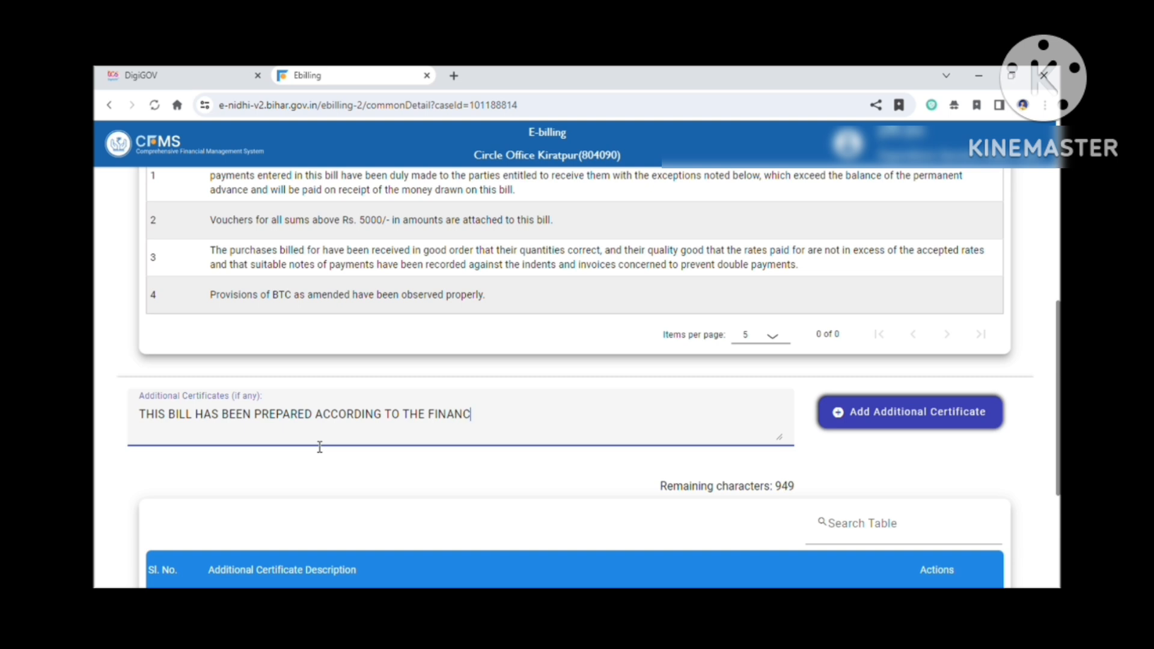
pyautogui.write('E DEPARTMENT LETTER NO ')
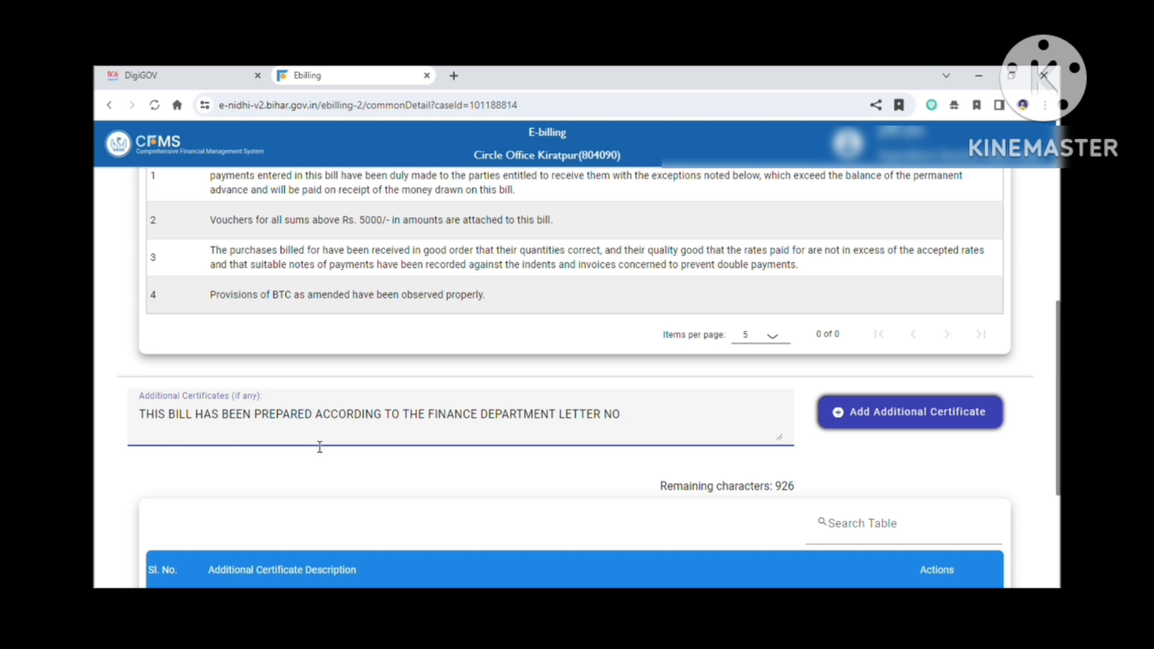
pyautogui.write('2561 DATED 17/')
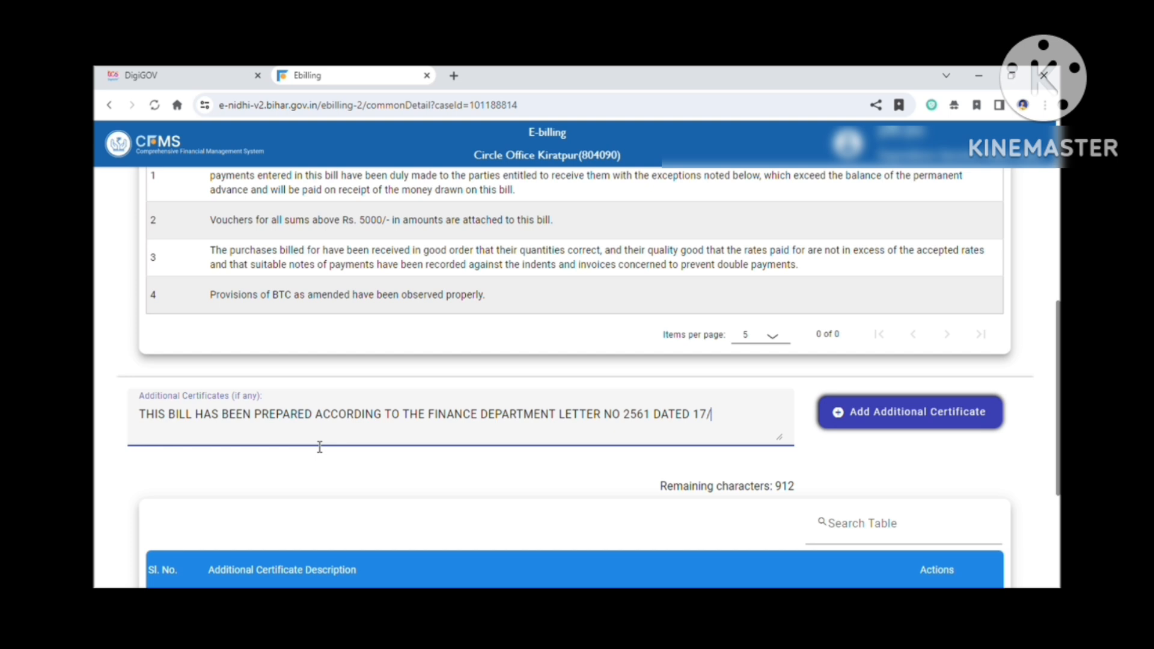
pyautogui.write('048')
pyautogui.write('/')
pyautogui.press('BackSpace')
pyautogui.press('BackSpace')
pyautogui.write('/1998')
# Step: Add the additional certificate to the sanction and save it
pyautogui.click(879, 420)
pyautogui.scroll(-4, 619, 484)
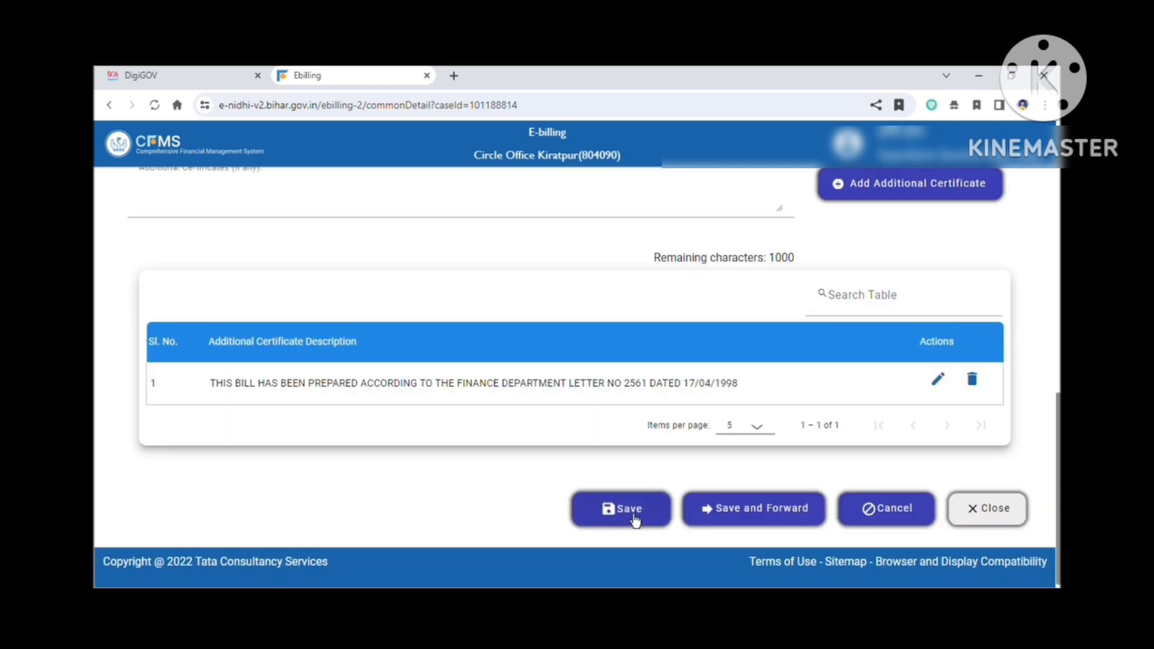
pyautogui.click(634, 519)
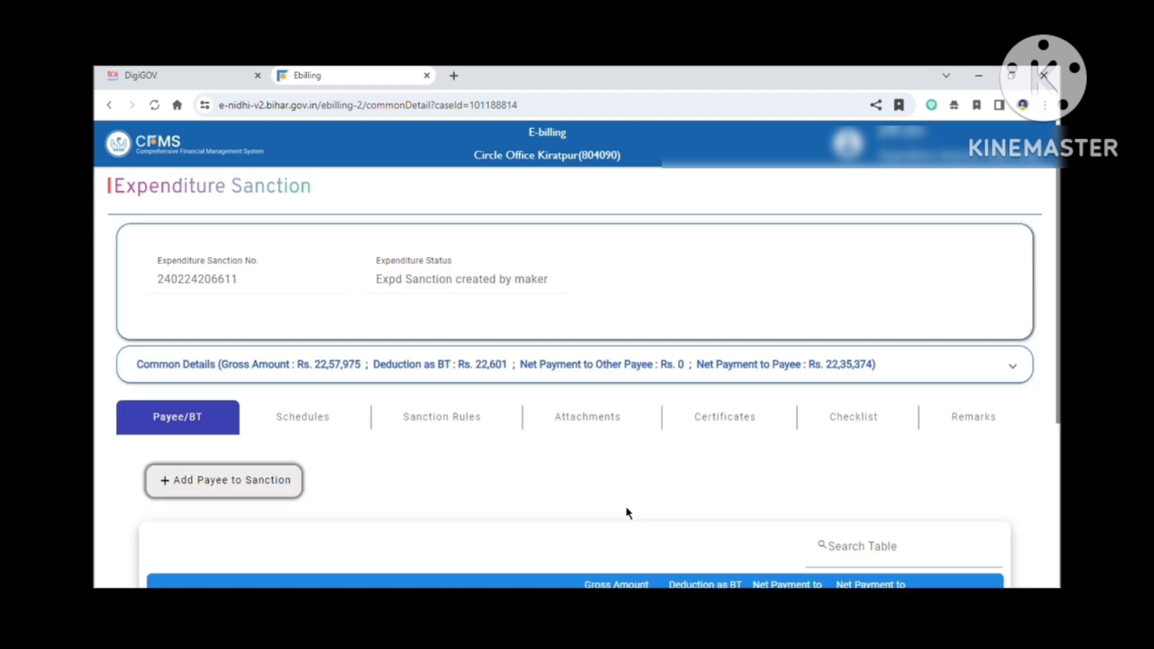
# Step: Tick all checklist items of the sanction and save
pyautogui.click(874, 425)
pyautogui.scroll(-5, 874, 425)
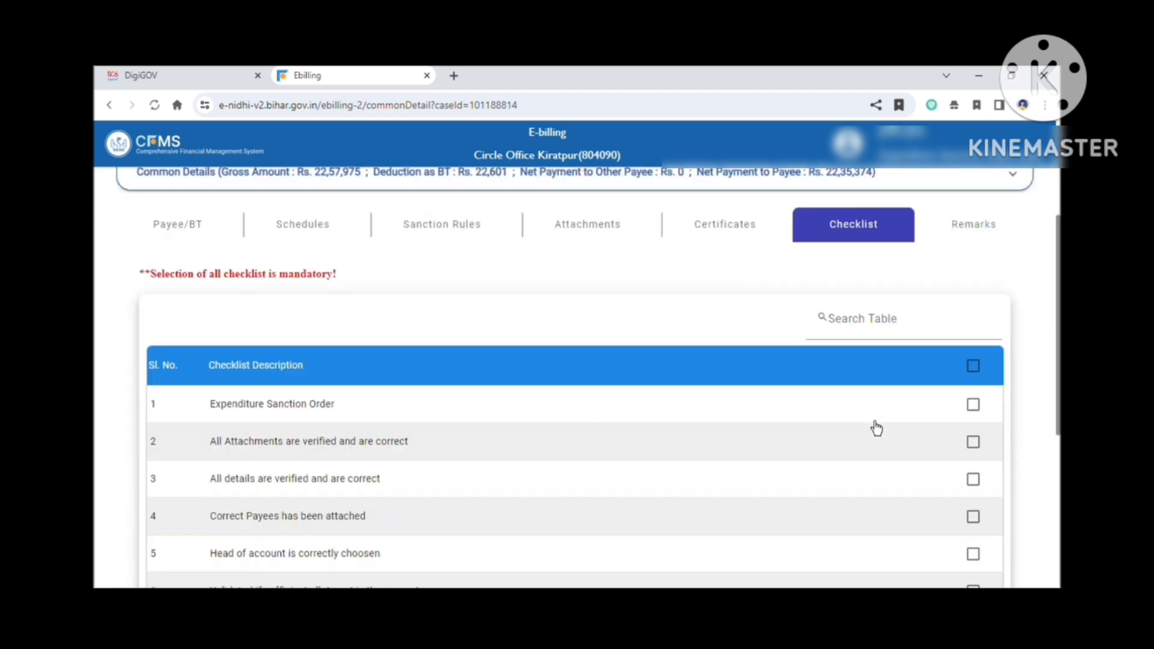
pyautogui.click(973, 271)
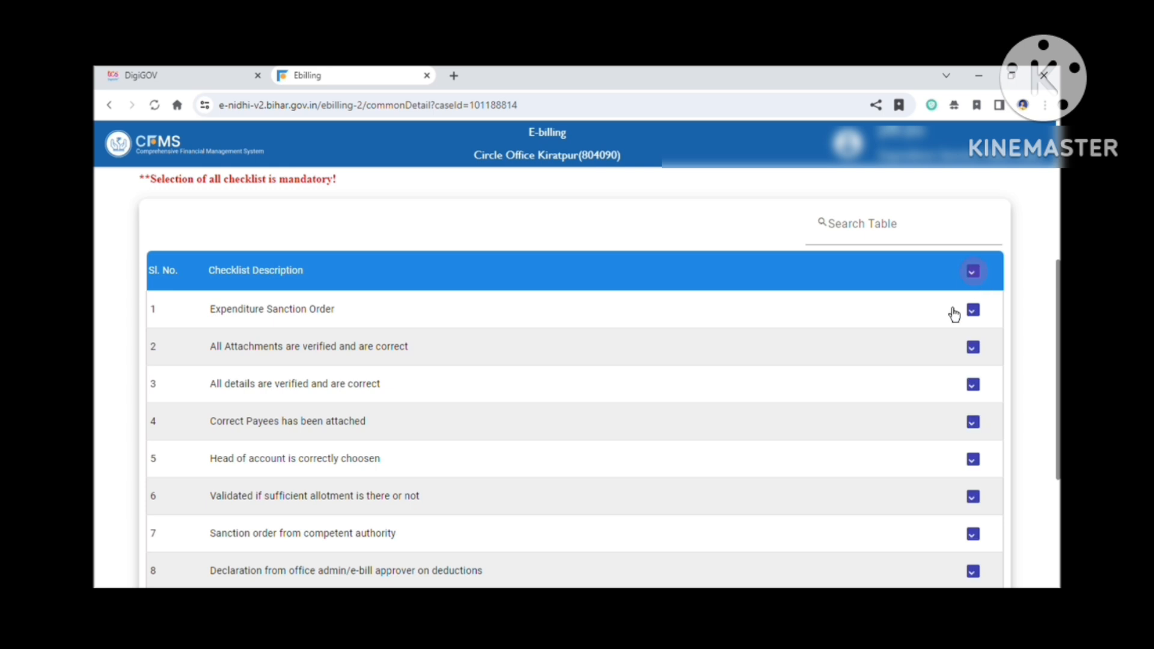
pyautogui.scroll(-4, 597, 424)
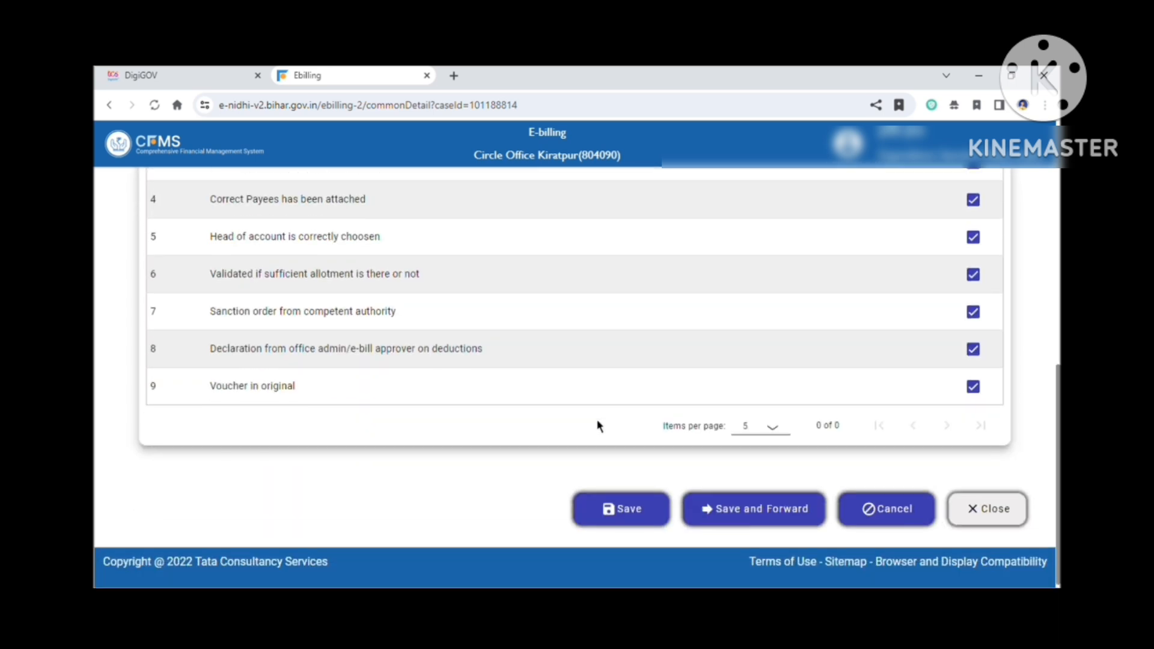
pyautogui.click(636, 523)
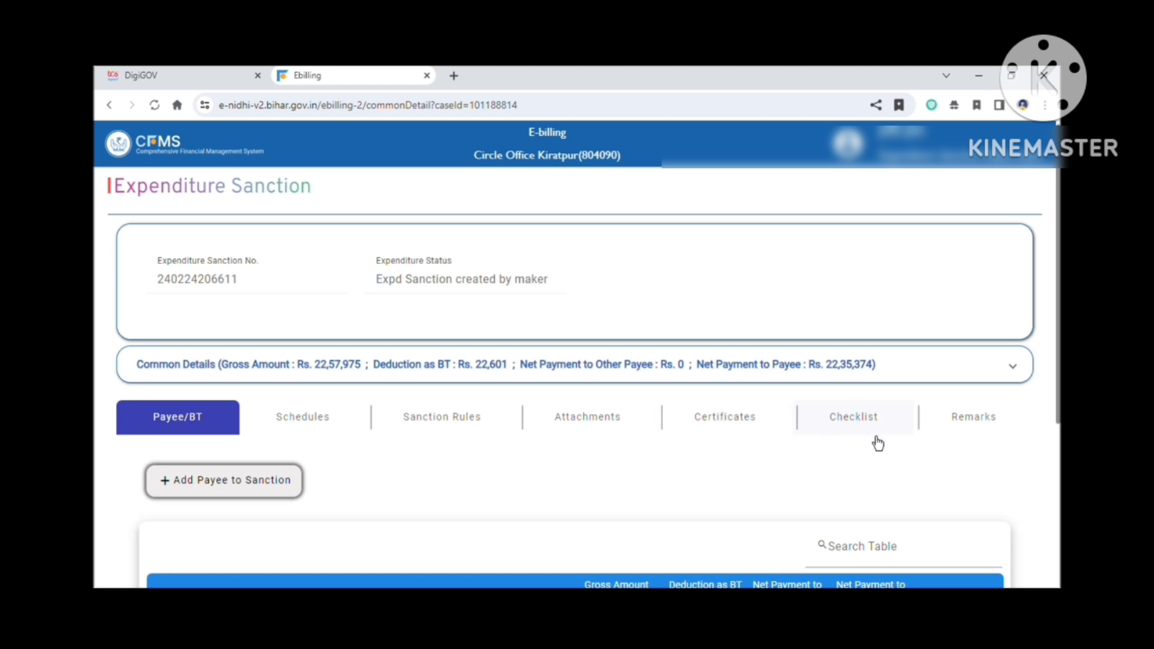
# Step: Save and forward the sanction, then close it and confirm to proceed
pyautogui.scroll(-4, 871, 442)
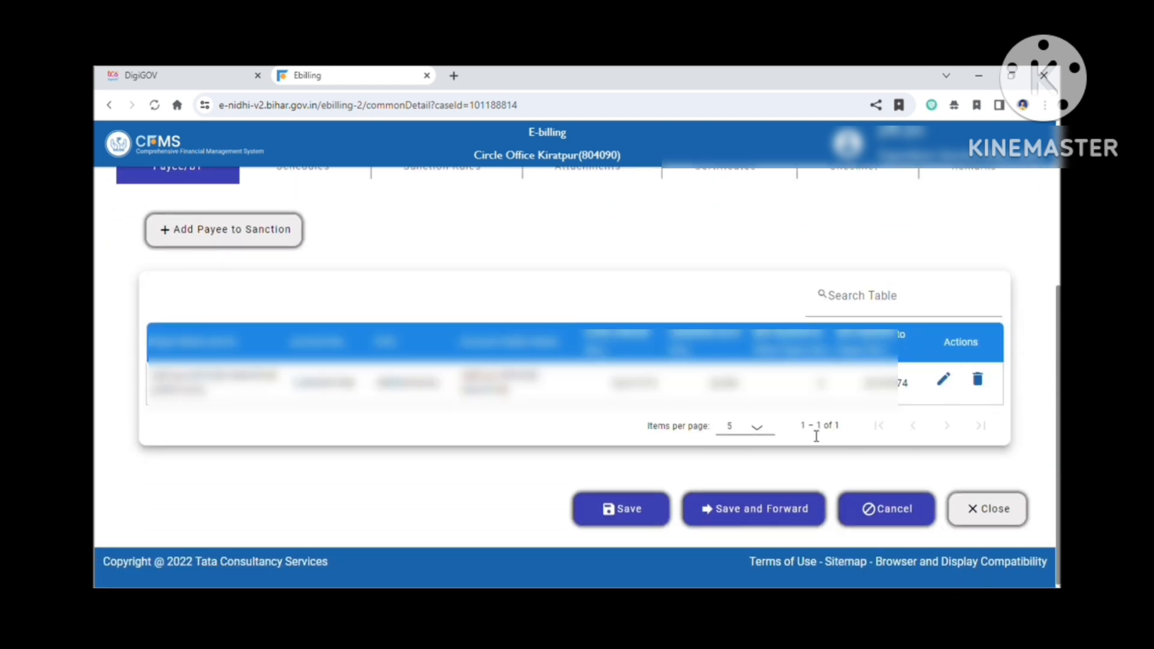
pyautogui.click(755, 515)
pyautogui.click(685, 424)
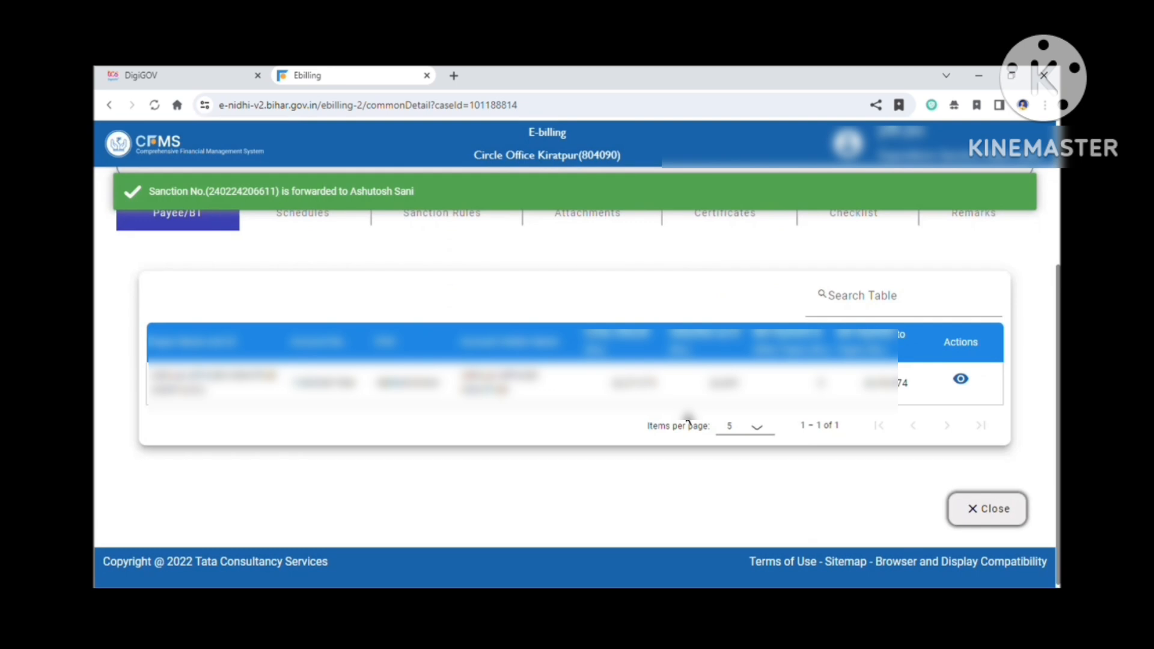
pyautogui.click(987, 509)
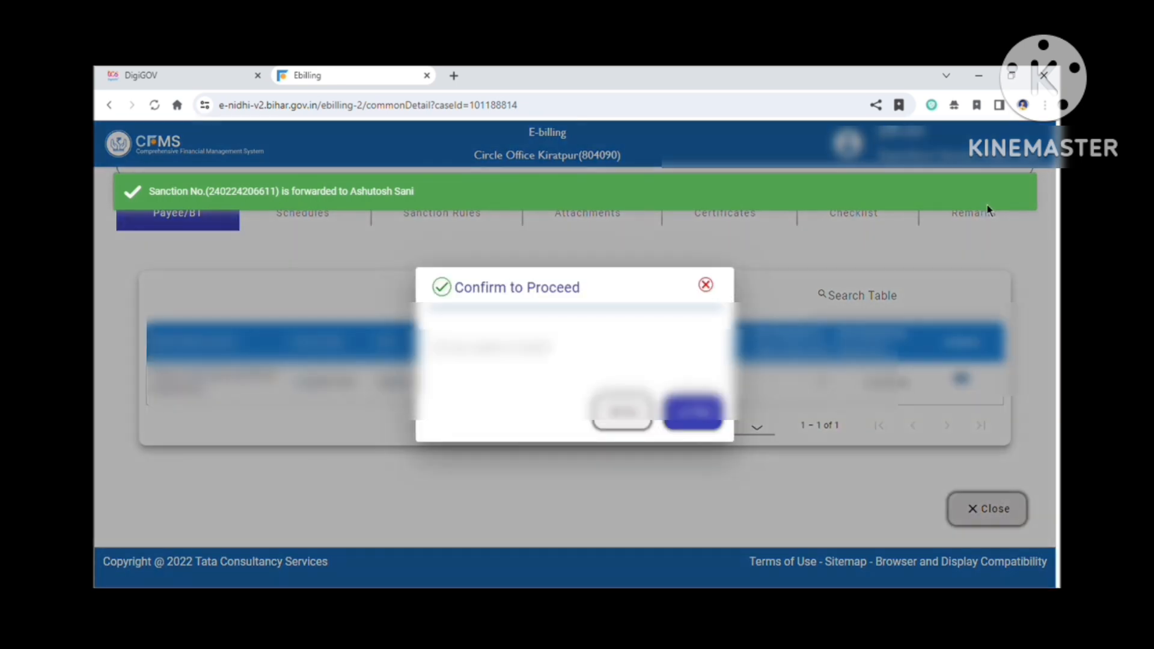
pyautogui.click(691, 417)
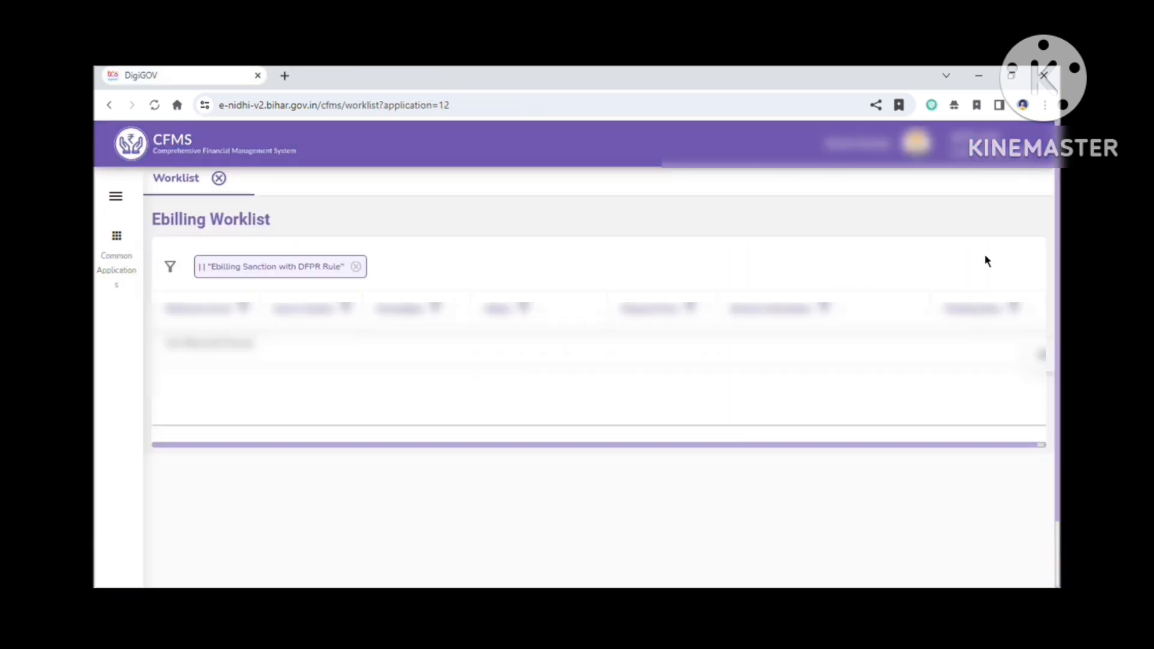